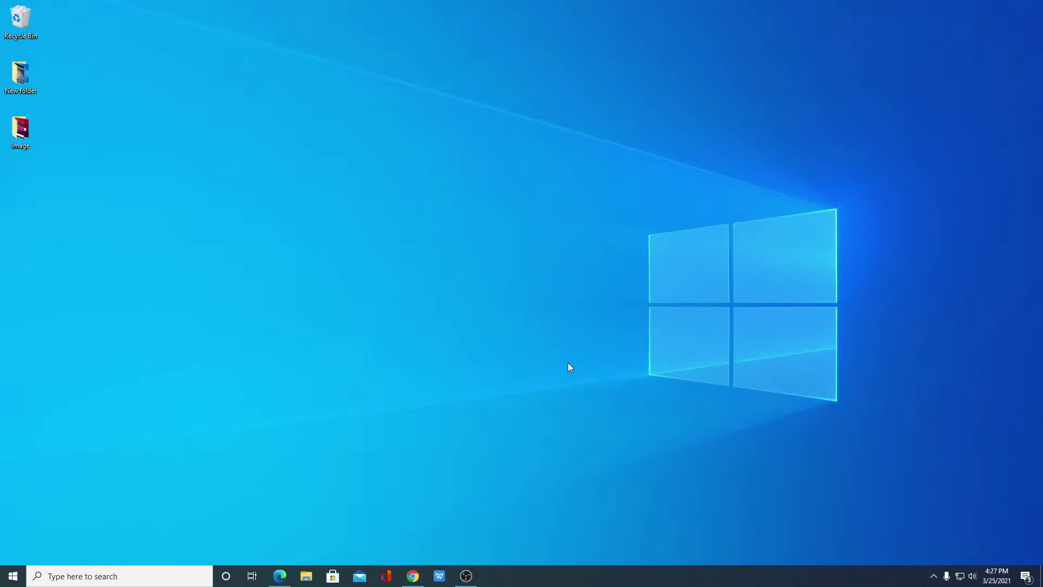
Step: Switch to Chrome and open Oracle's Java SE Downloads page from the java jdk search results
click(413, 576)
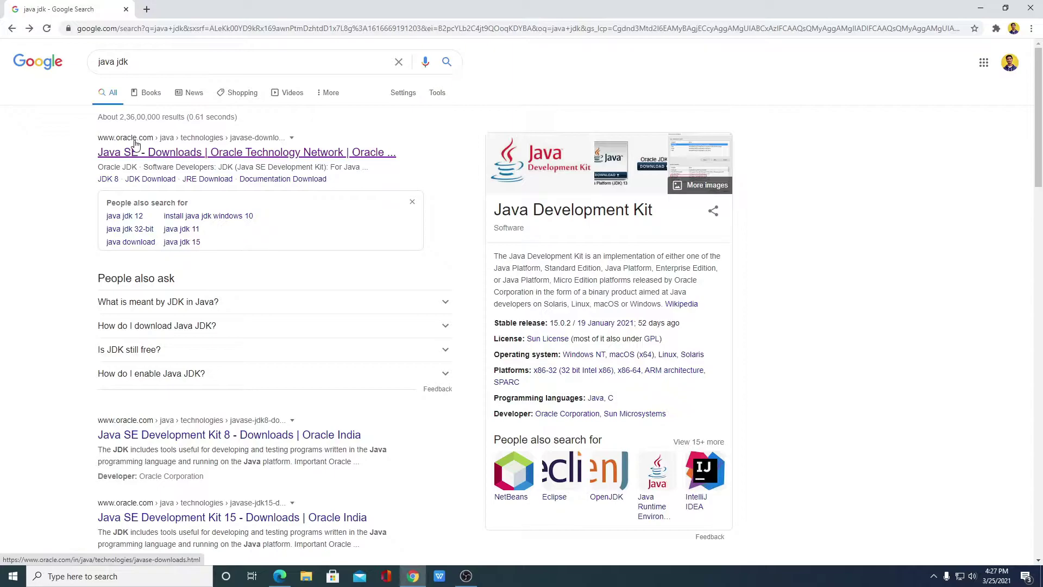
click(169, 147)
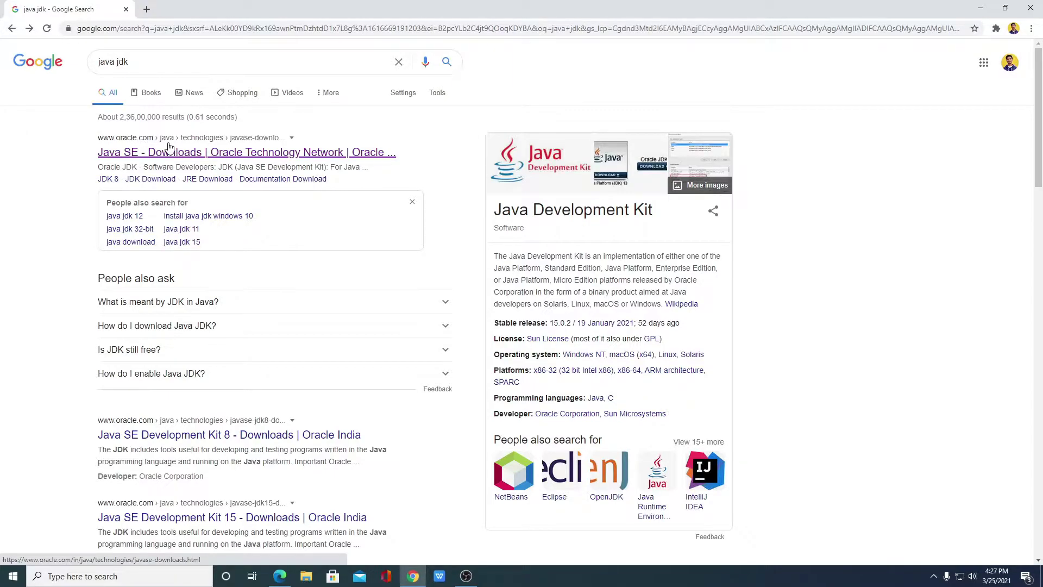
click(184, 153)
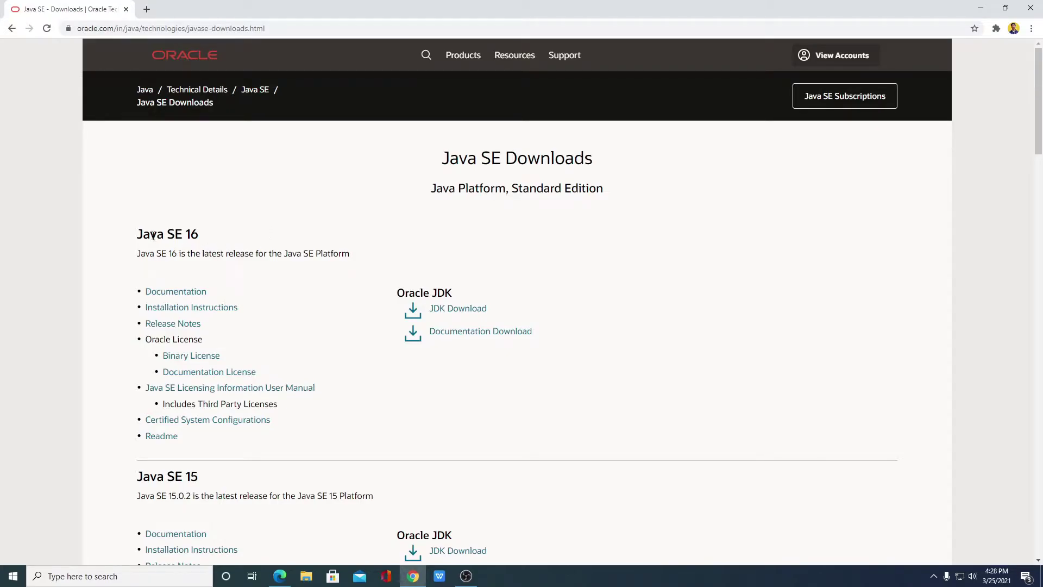
Step: Examine the Java SE releases offered on the downloads page, from Java SE 16 down to Java SE 8
scroll(201, 337, down, 2)
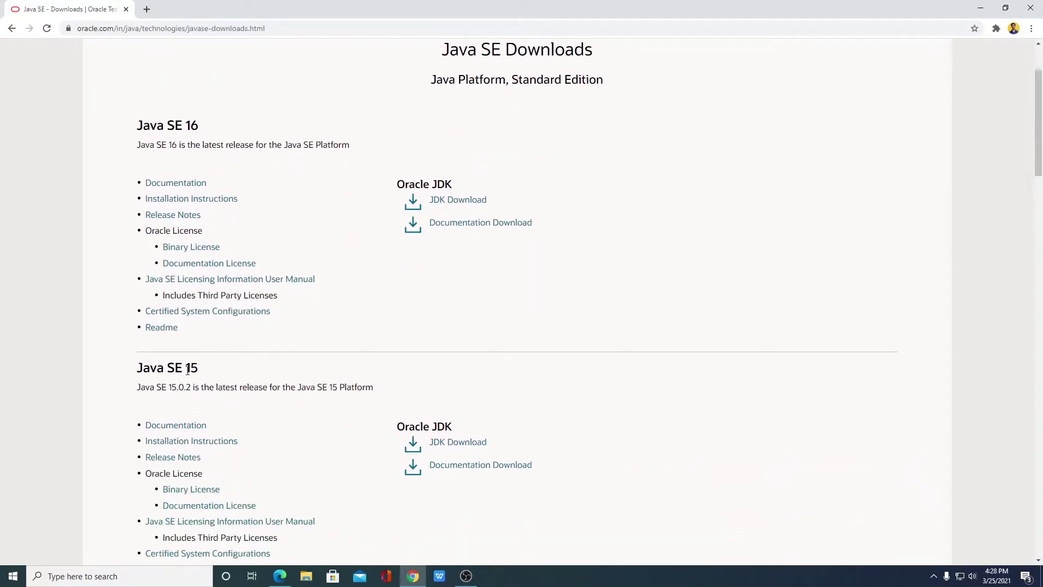
scroll(194, 360, down, 4)
scroll(194, 360, down, 3)
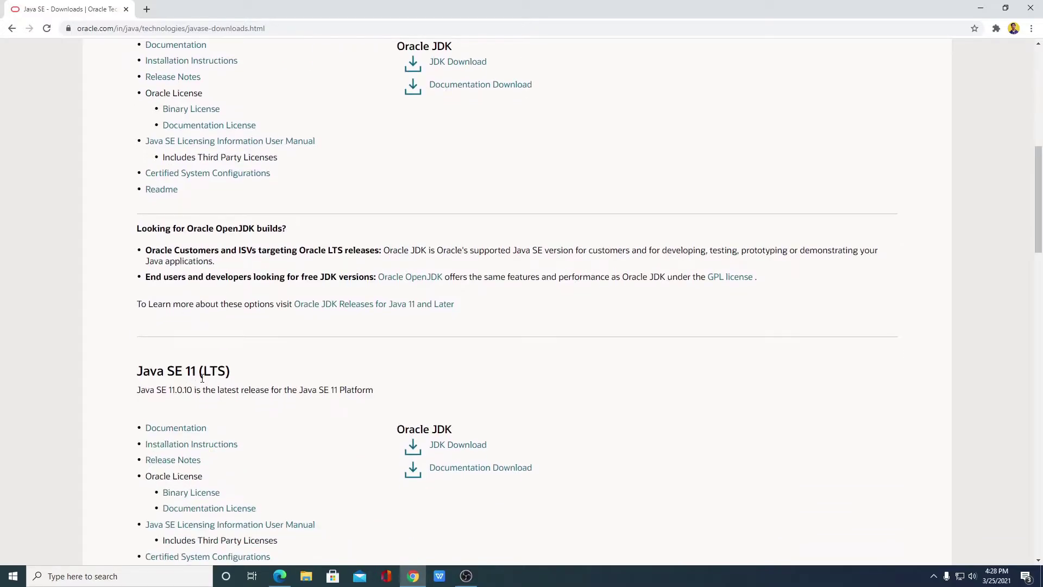
scroll(243, 373, down, 4)
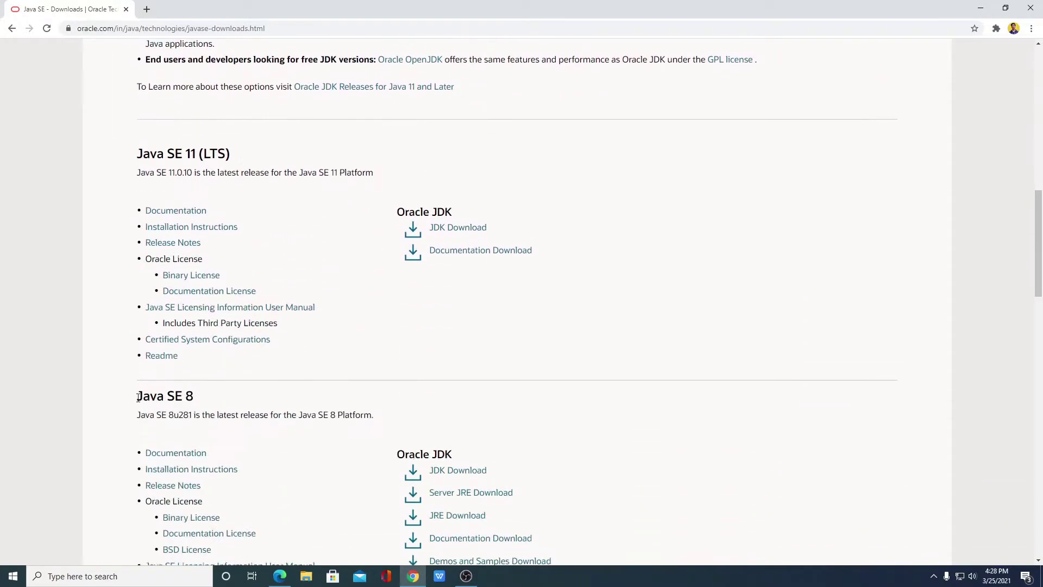
scroll(205, 408, down, 5)
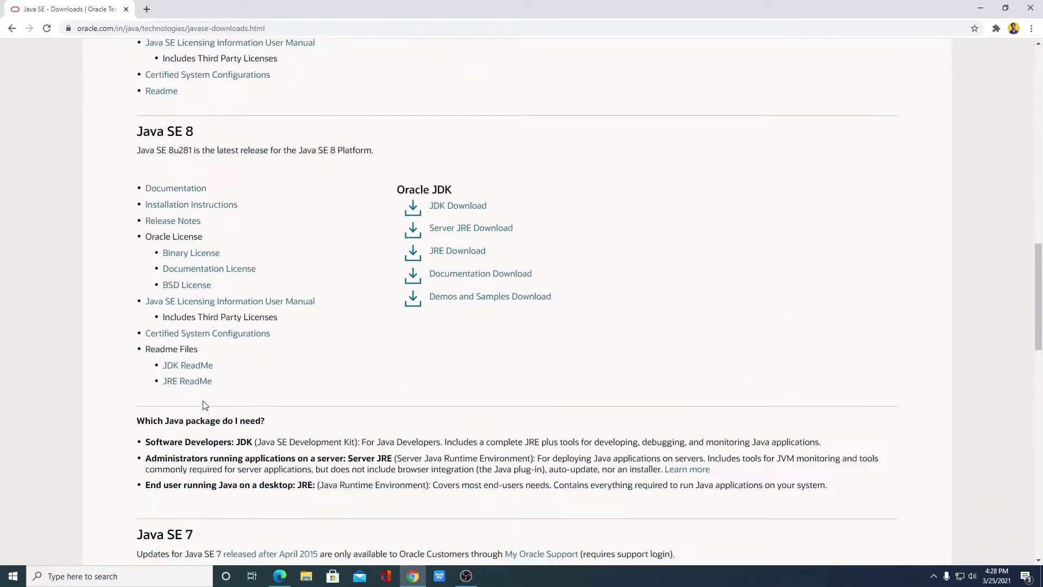
scroll(217, 402, up, 7)
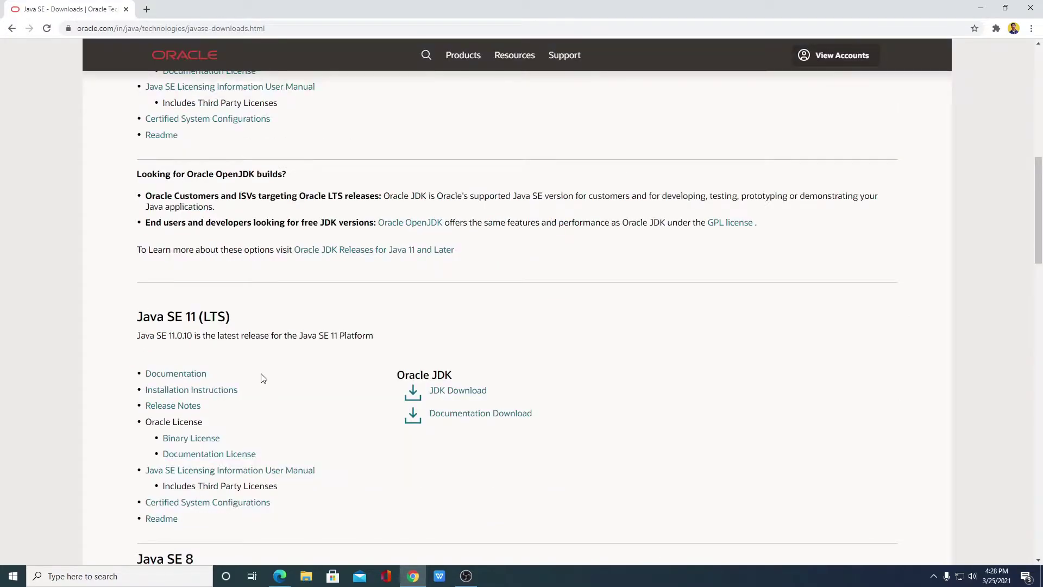
scroll(263, 378, up, 4)
scroll(263, 379, up, 6)
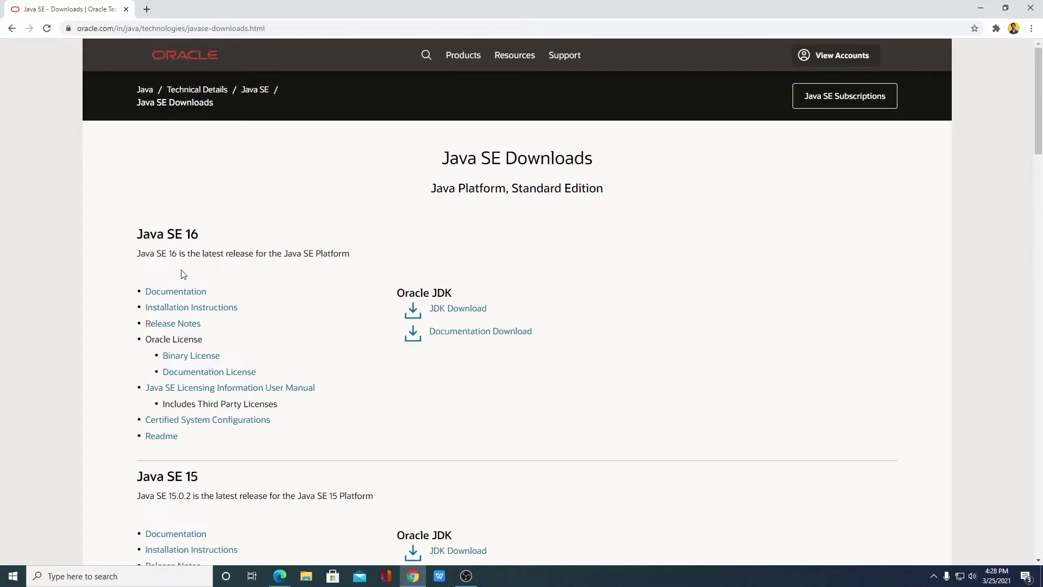
Step: Open the JDK download page for Java SE 16 and locate the Windows x64 Installer in the file table
click(470, 310)
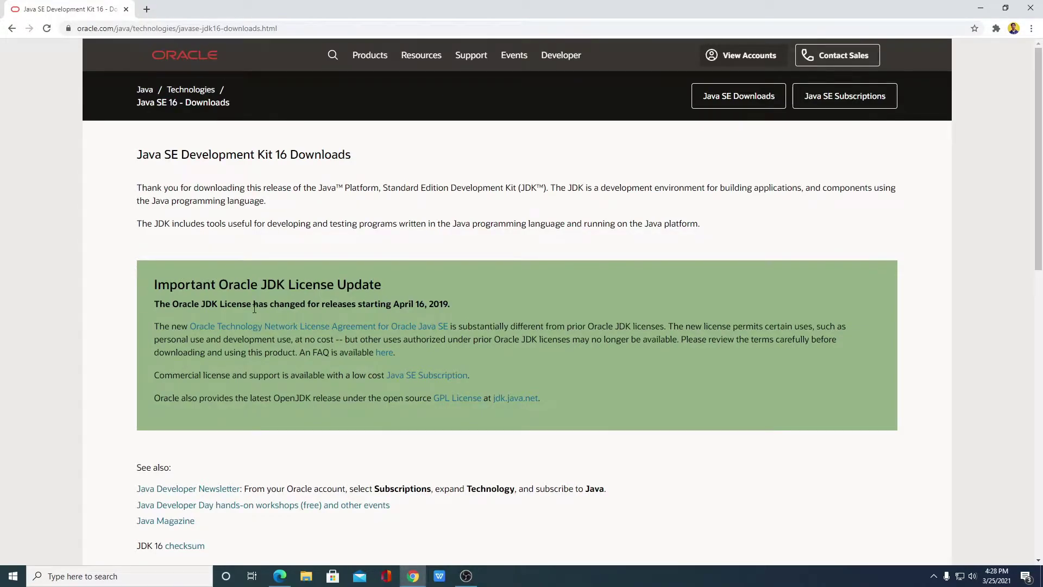
scroll(378, 339, down, 5)
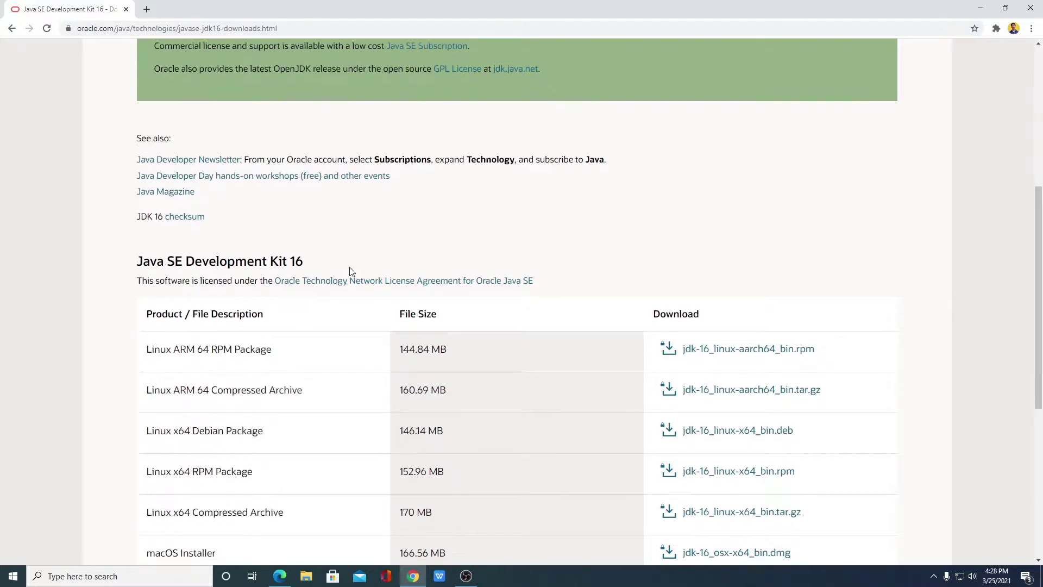
scroll(350, 272, down, 2)
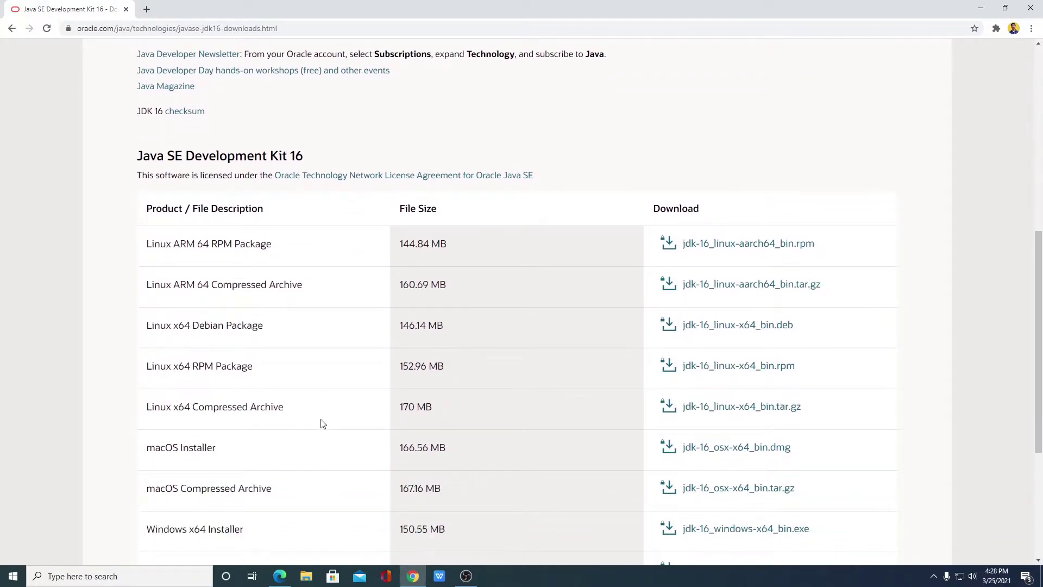
scroll(322, 421, down, 2)
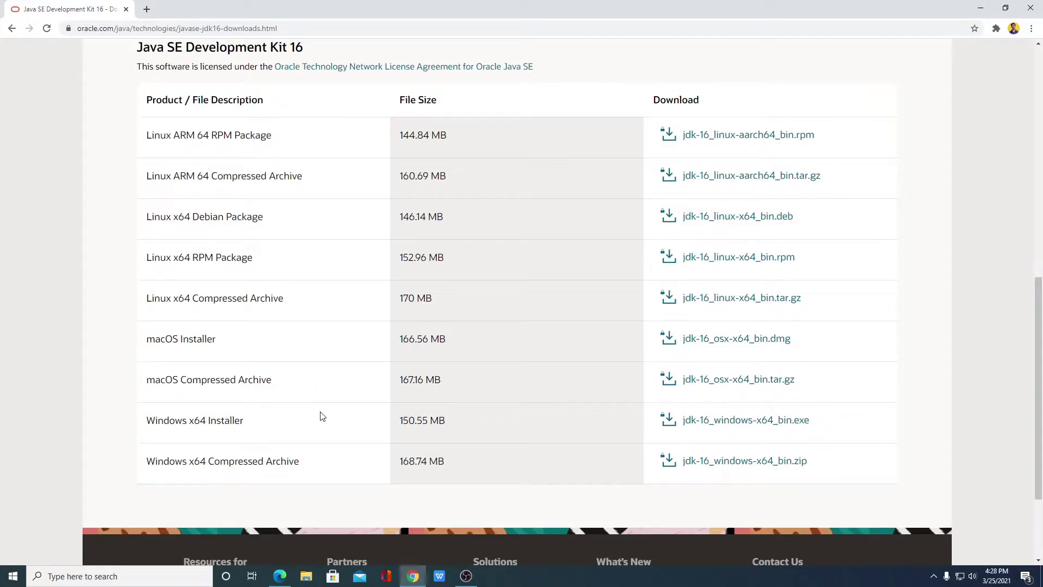
drag(148, 424, 258, 434)
drag(400, 424, 464, 431)
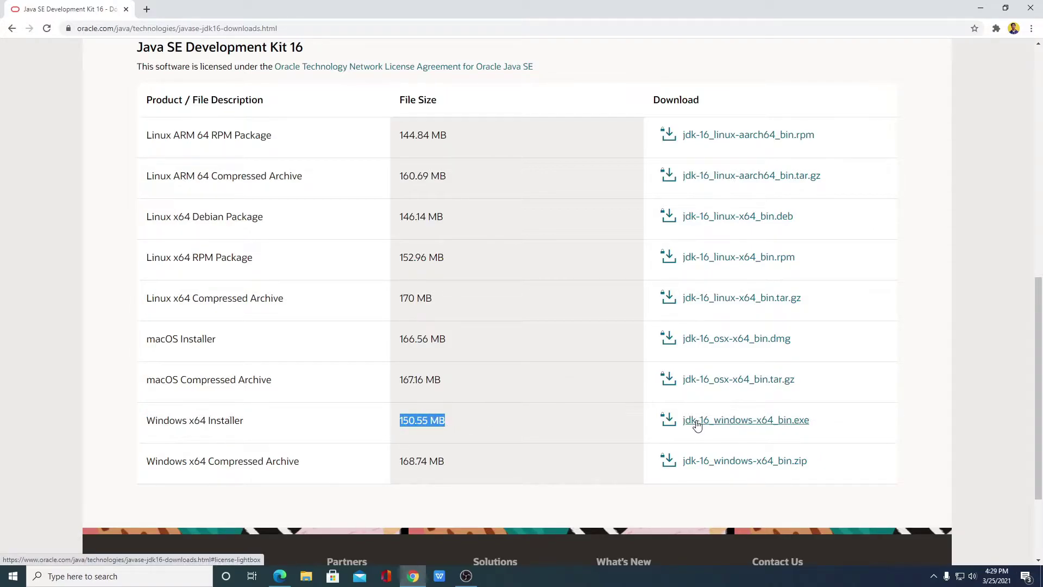
Step: Download jdk-16_windows-x64_bin.exe after accepting the Oracle license agreement, and close the license dialog
click(788, 426)
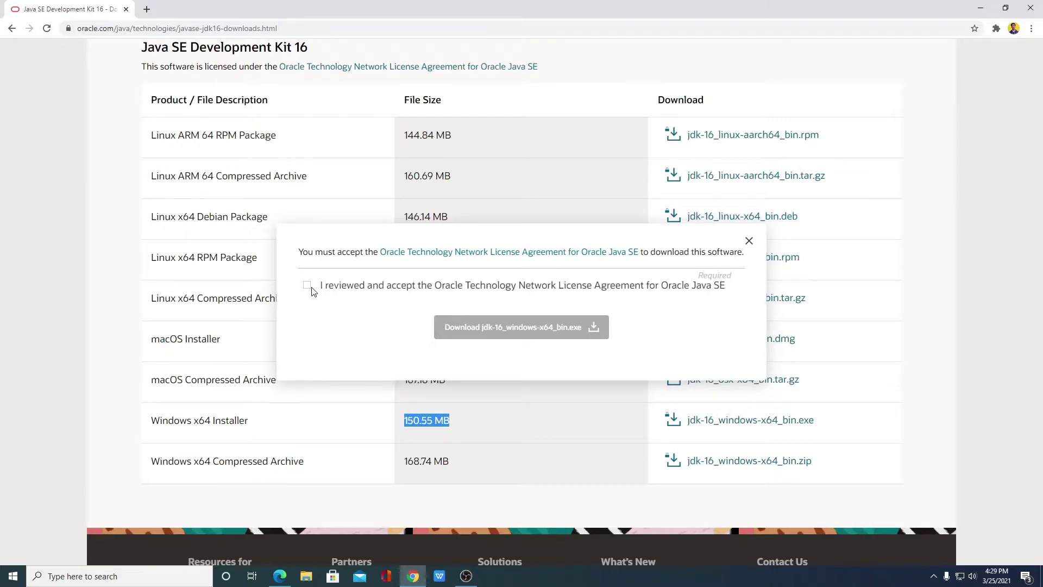
click(308, 285)
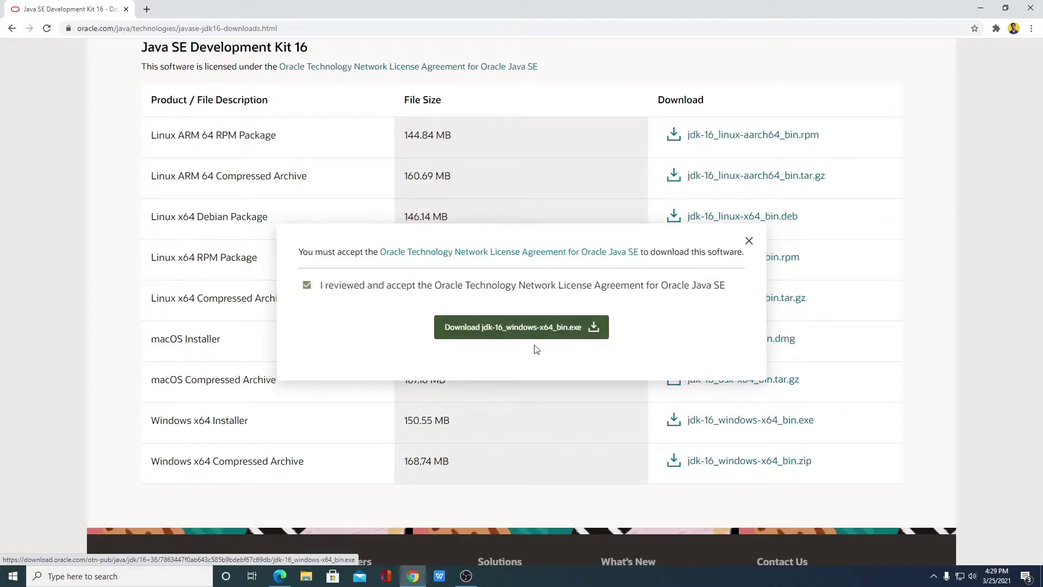
click(580, 335)
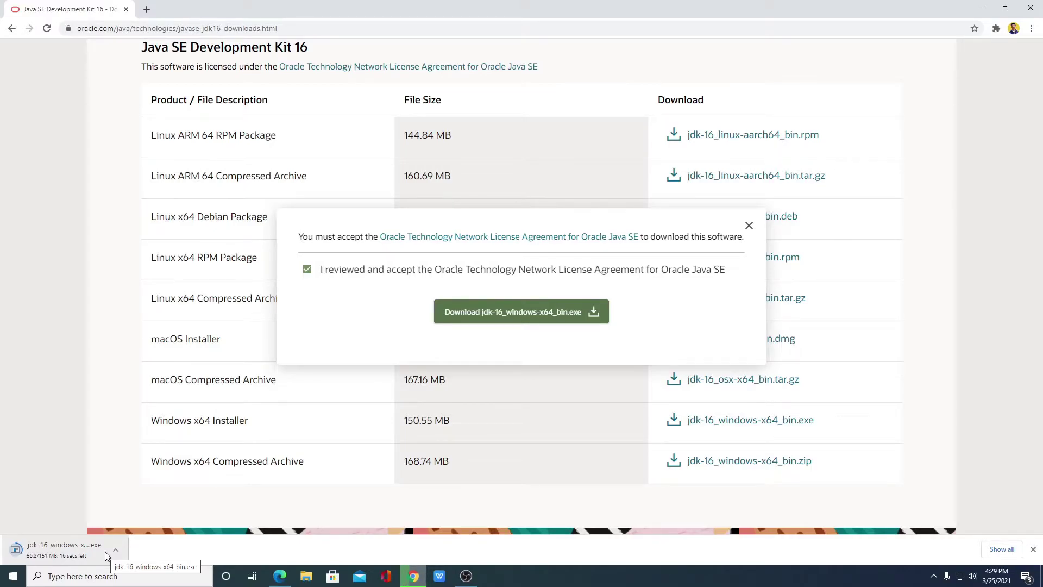
click(750, 226)
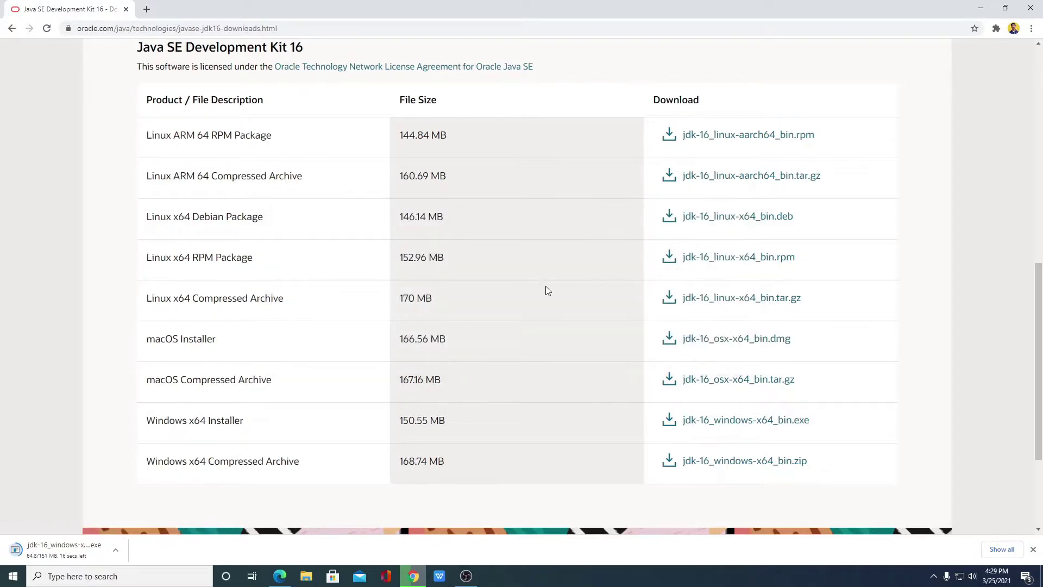
scroll(520, 290, up, 10)
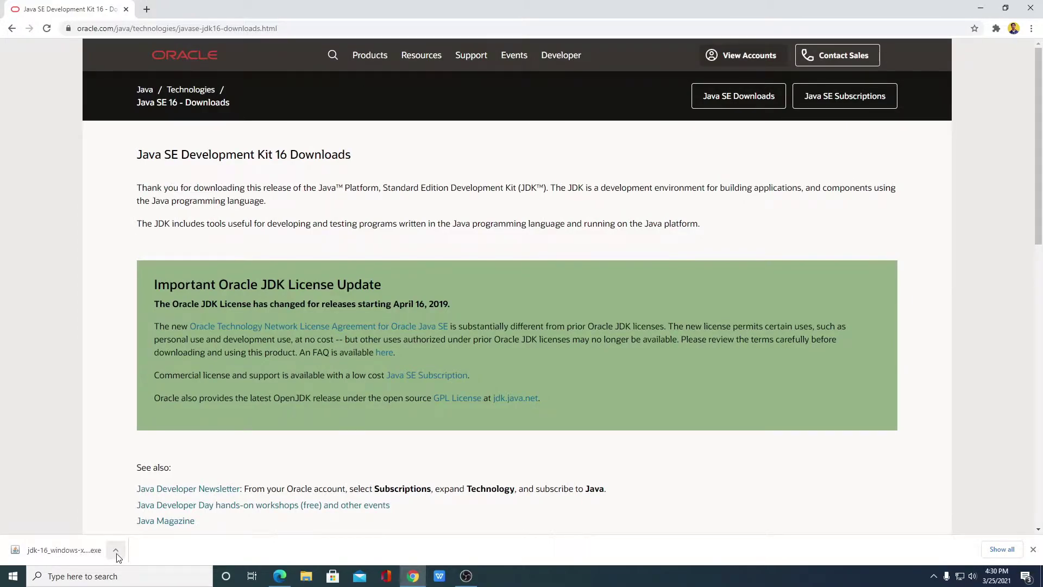
Step: Run the downloaded JDK 16 installer, minimize the browser and advance the wizard to the destination folder page
click(118, 555)
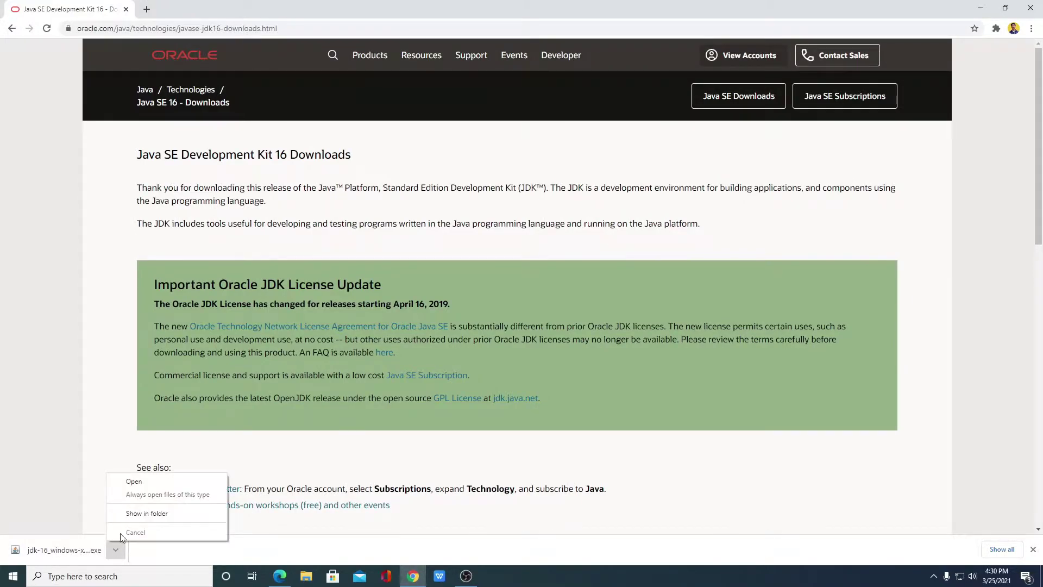
click(154, 484)
click(985, 5)
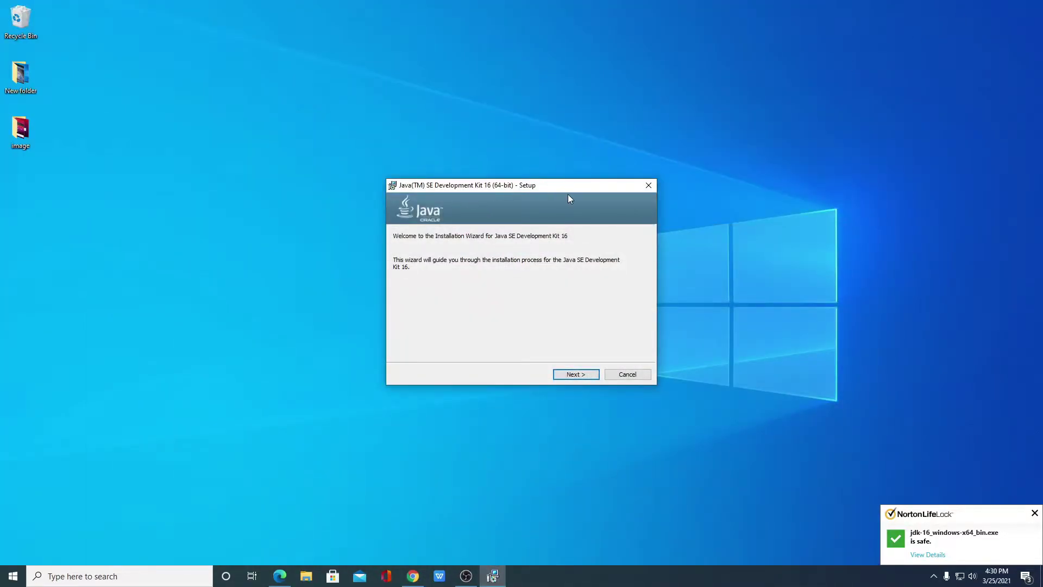
click(580, 377)
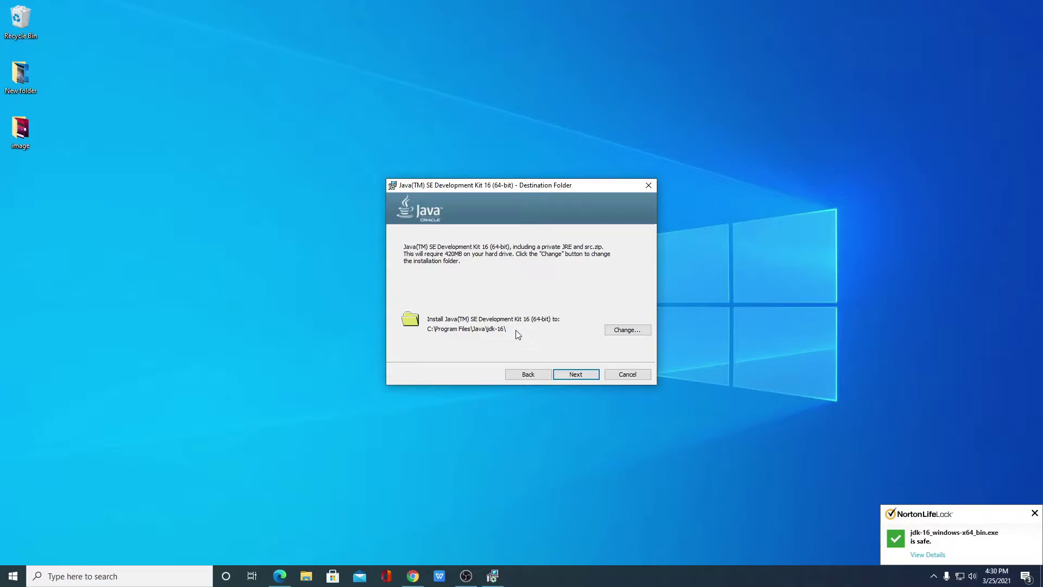
click(639, 331)
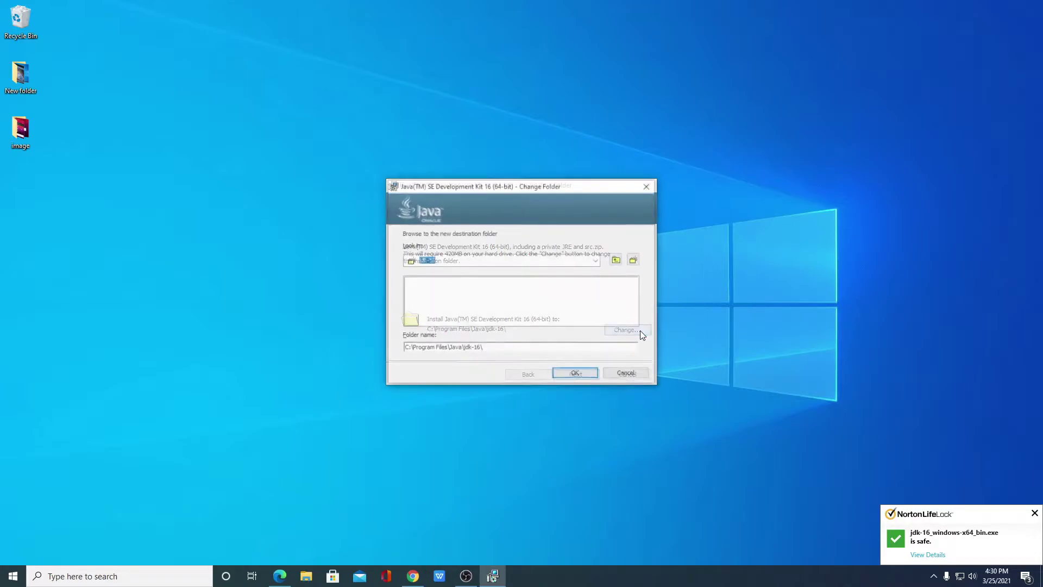
click(597, 260)
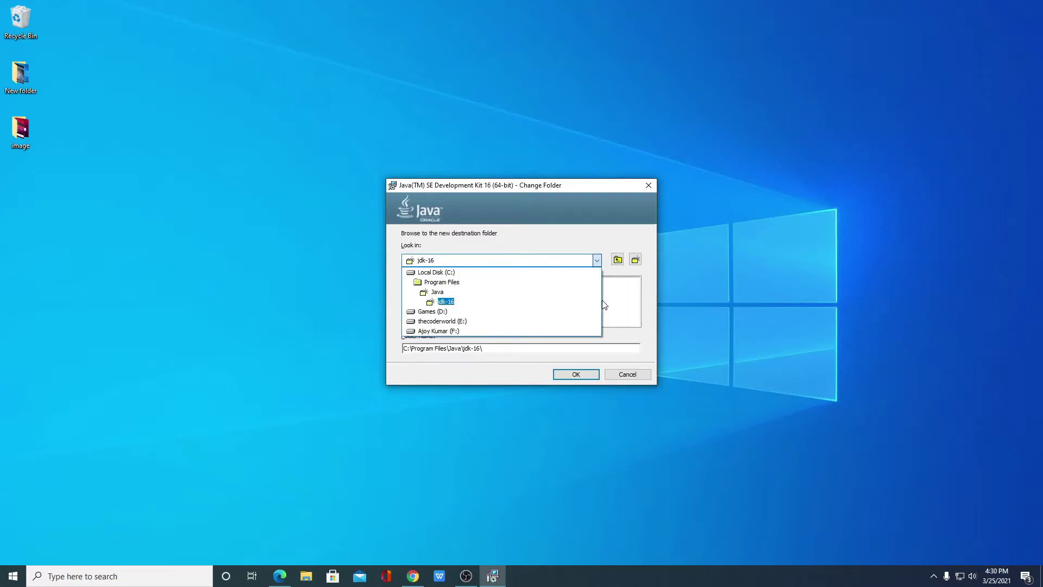
click(612, 226)
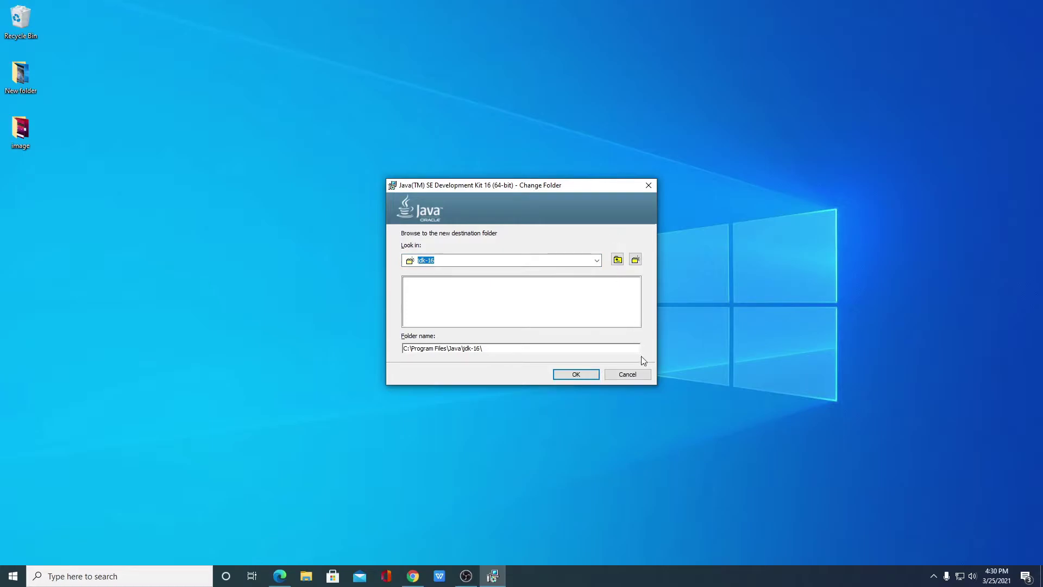
click(642, 375)
Step: Install the JDK to the default folder C:\Program Files\Java\jdk-16\ and close the finished wizard
click(578, 374)
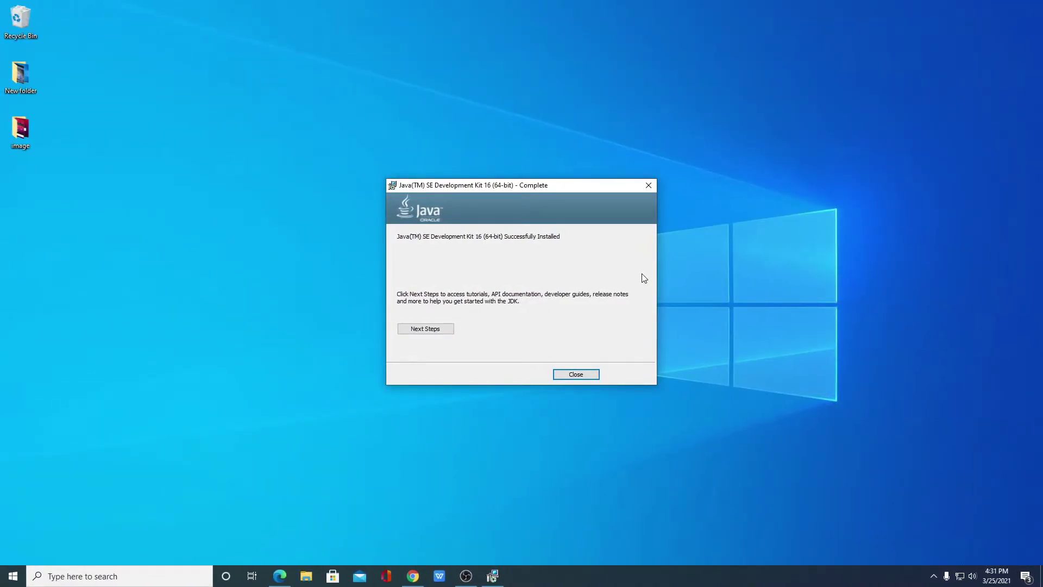
click(592, 374)
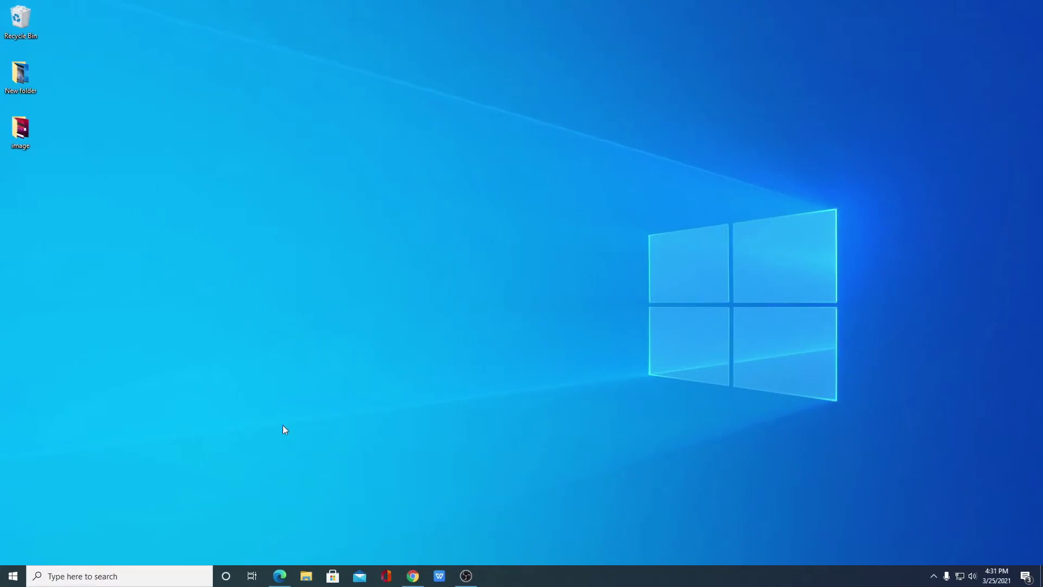
Step: Open the System information page through the System and Security category of Control Panel
click(132, 577)
text(cont)
key(Return)
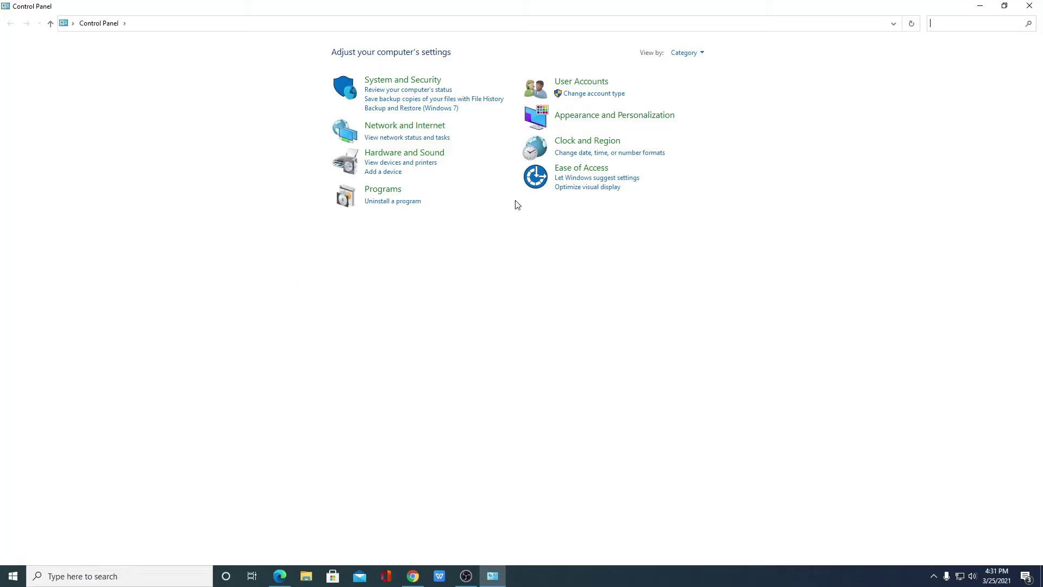
click(427, 86)
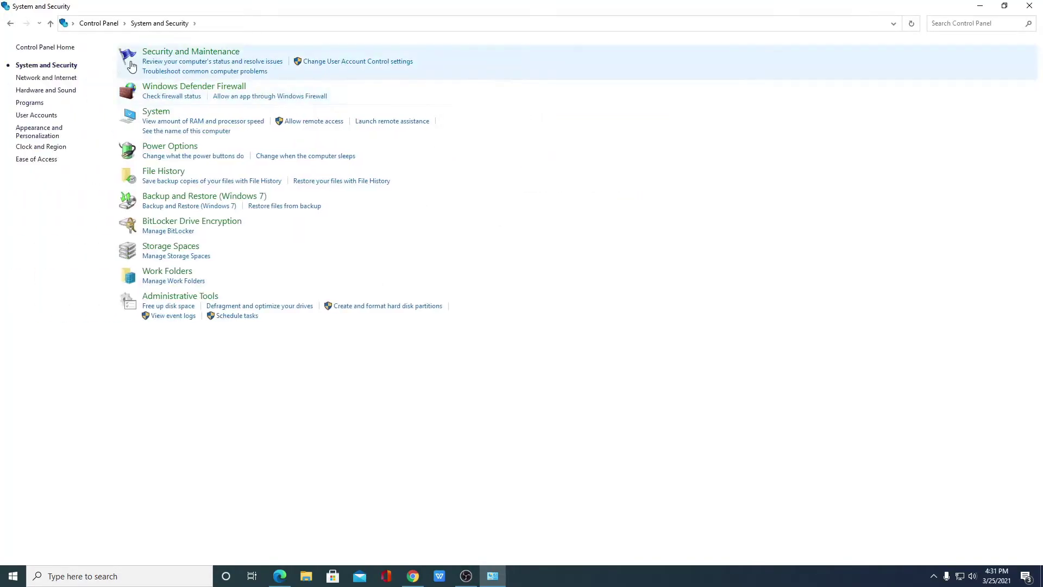
click(156, 111)
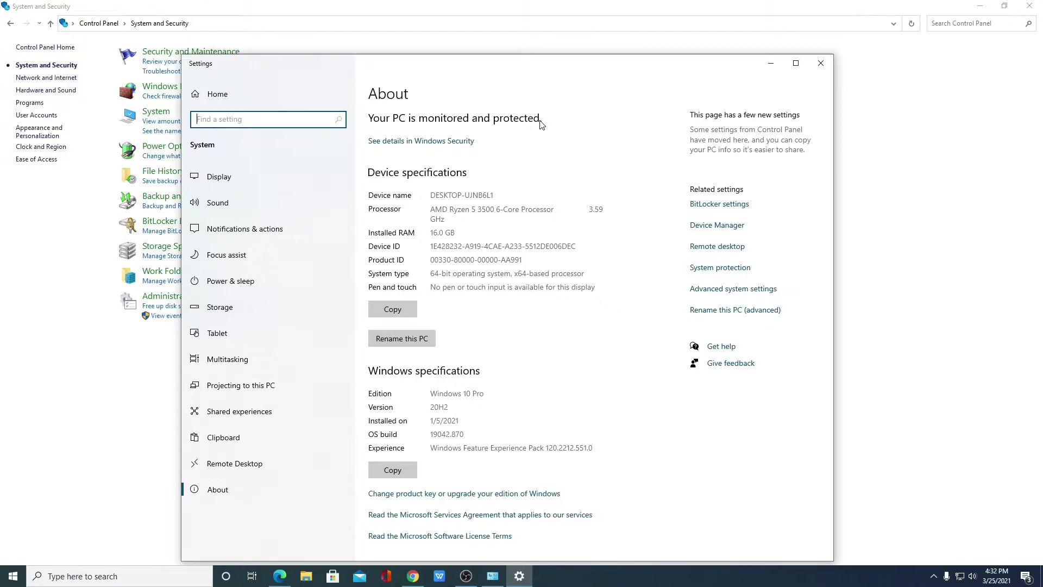
Step: Open the advanced system settings, minimize the Settings and Control Panel windows, and bring up the Environment Variables dialog
click(762, 296)
click(770, 63)
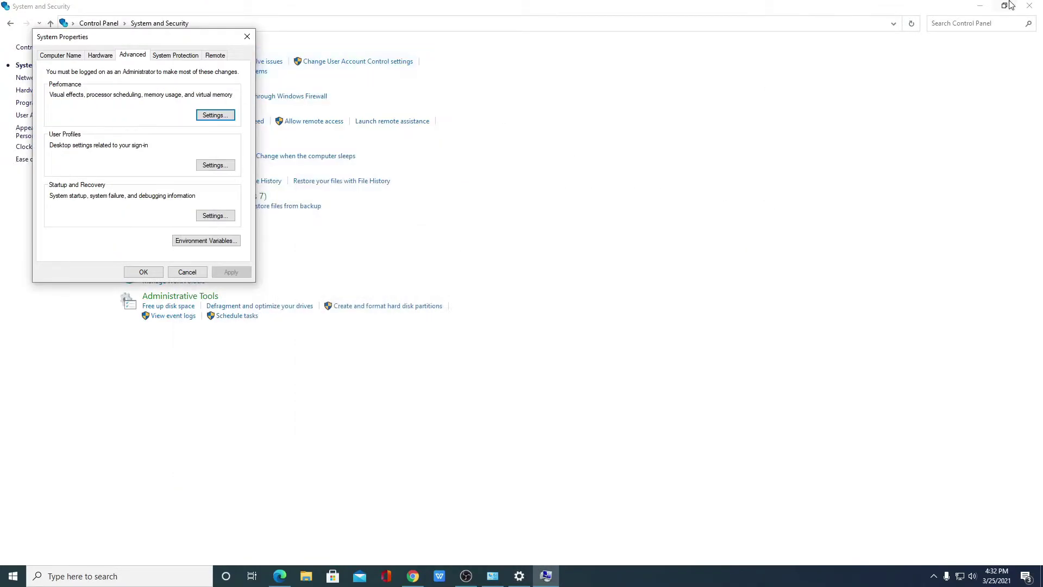
click(980, 6)
drag(241, 46, 402, 72)
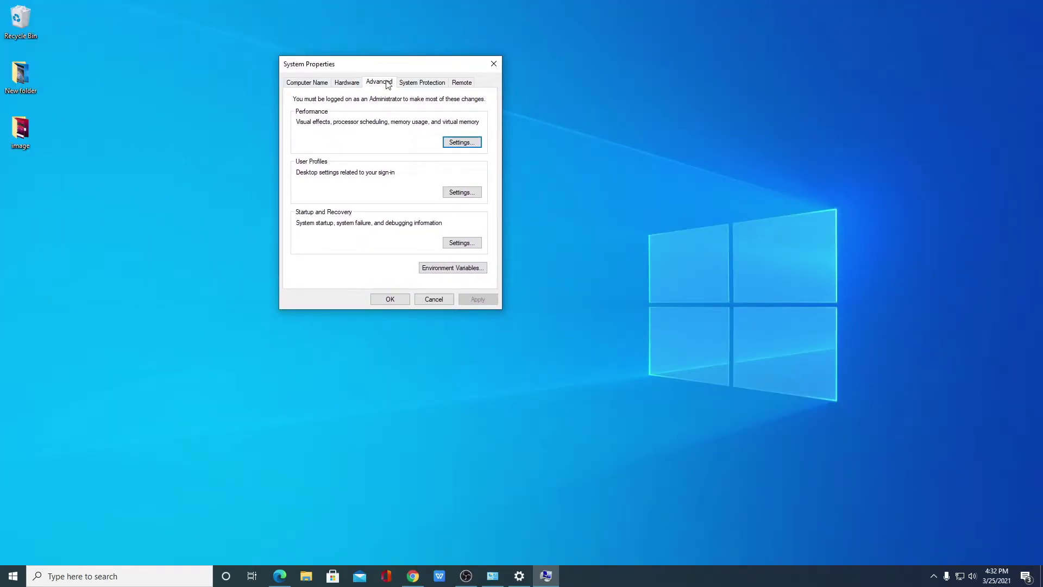
click(470, 272)
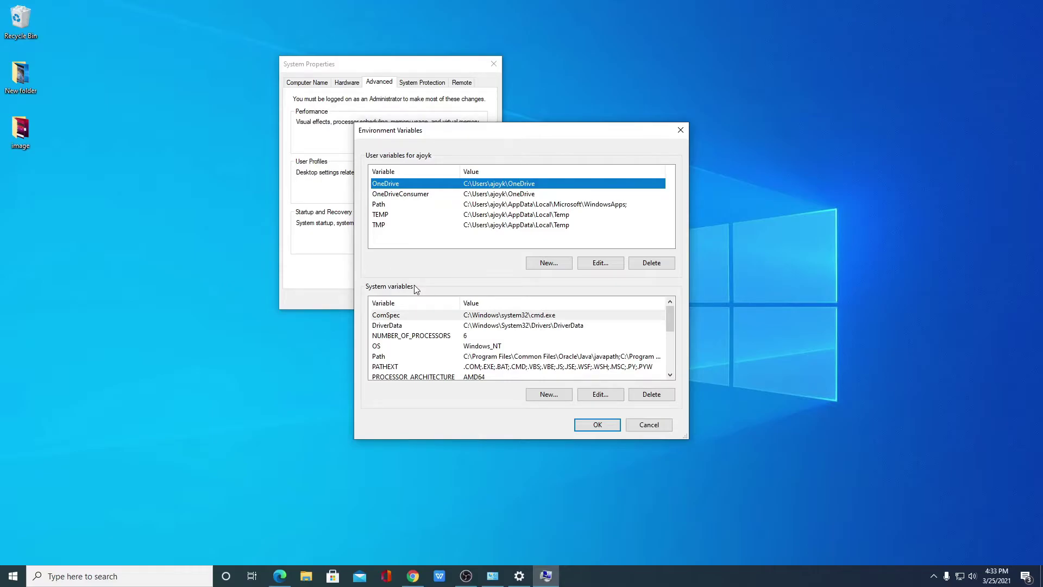
Step: Open the system Path variable for editing and browse in File Explorer to C:\Program Files\Java\jdk-16\bin
click(417, 358)
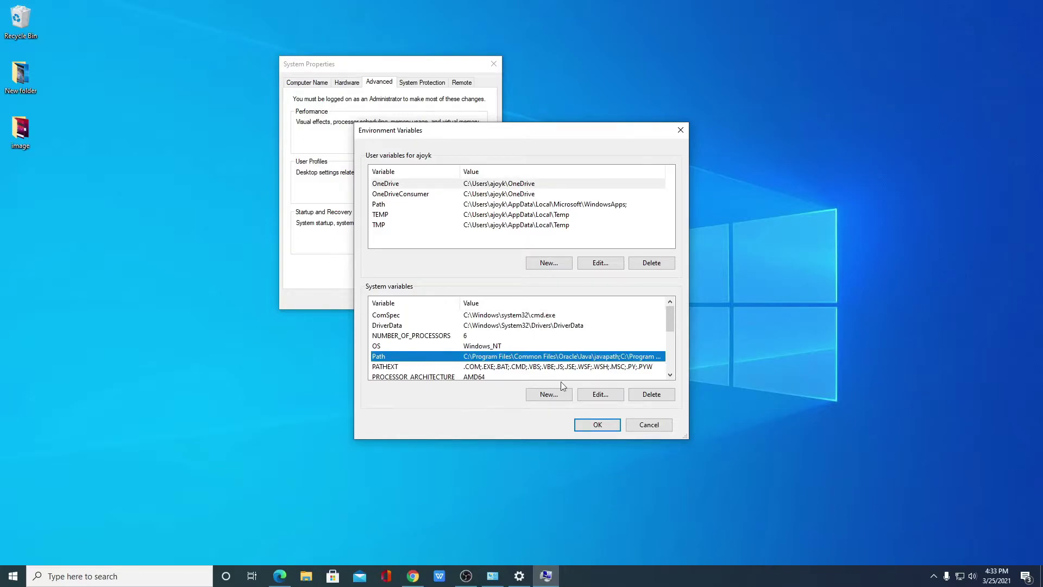
click(601, 395)
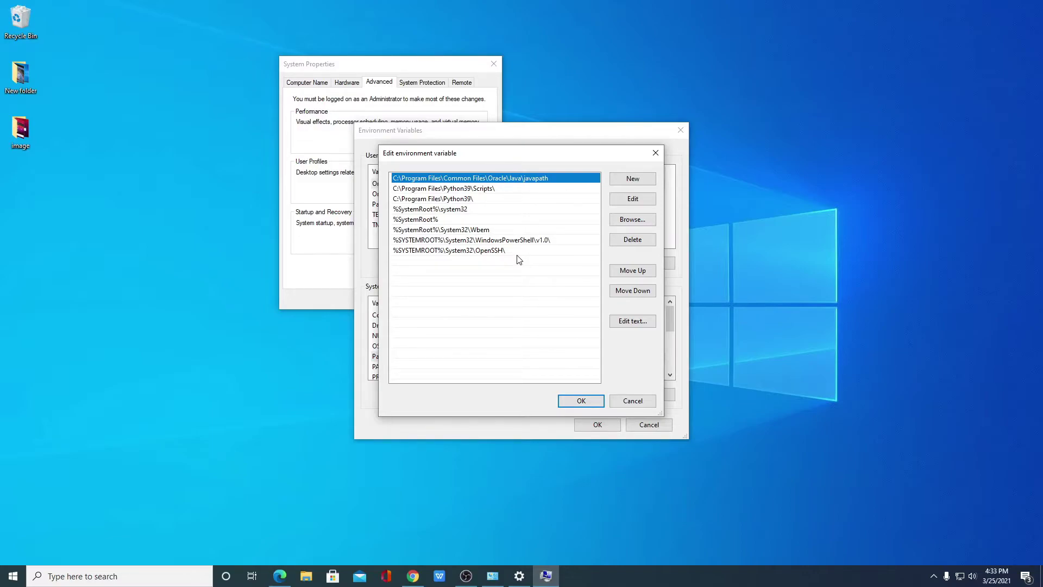
key(super+e)
double_click(554, 238)
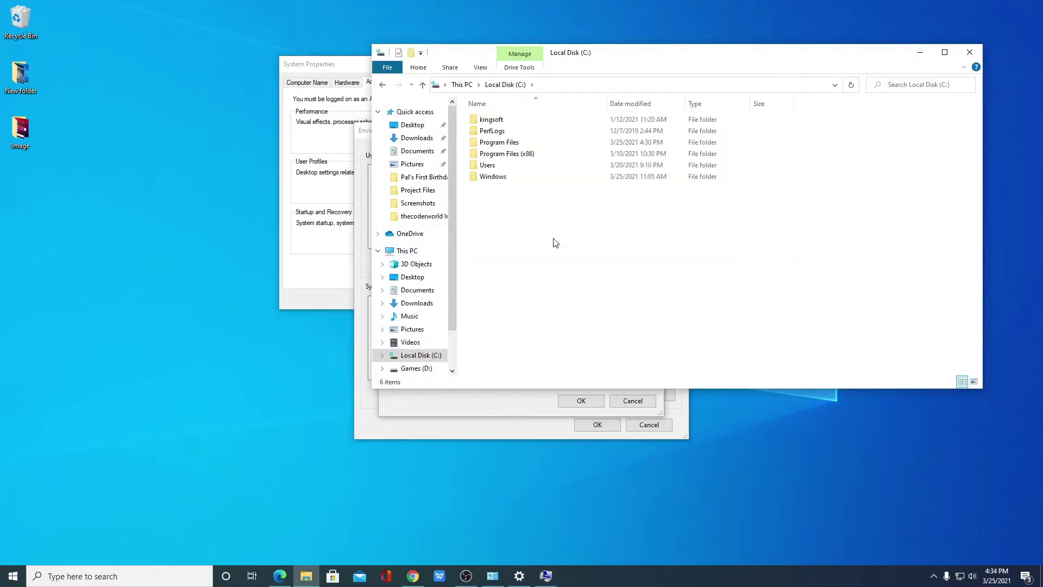
double_click(543, 144)
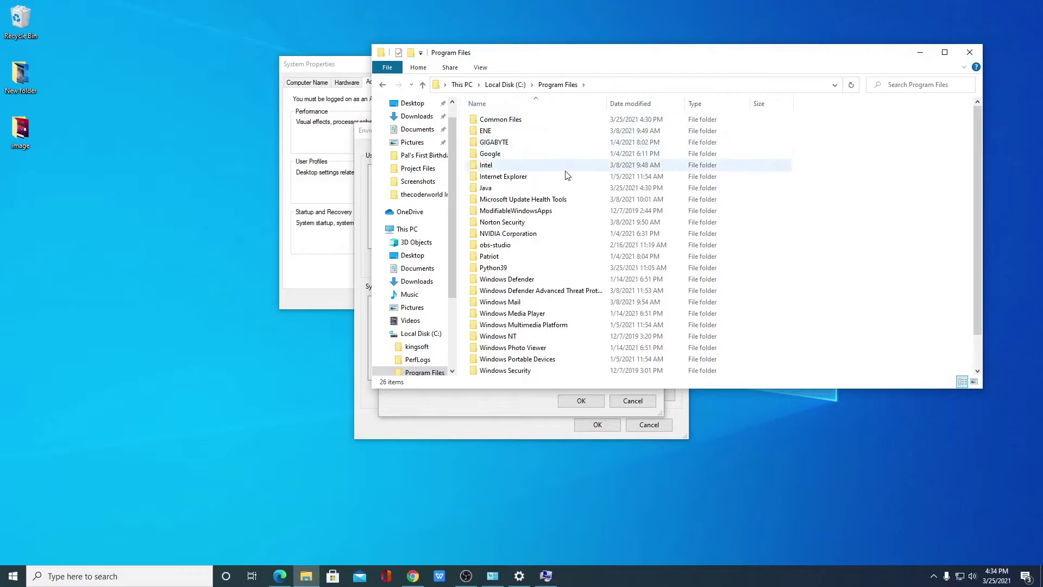
double_click(511, 188)
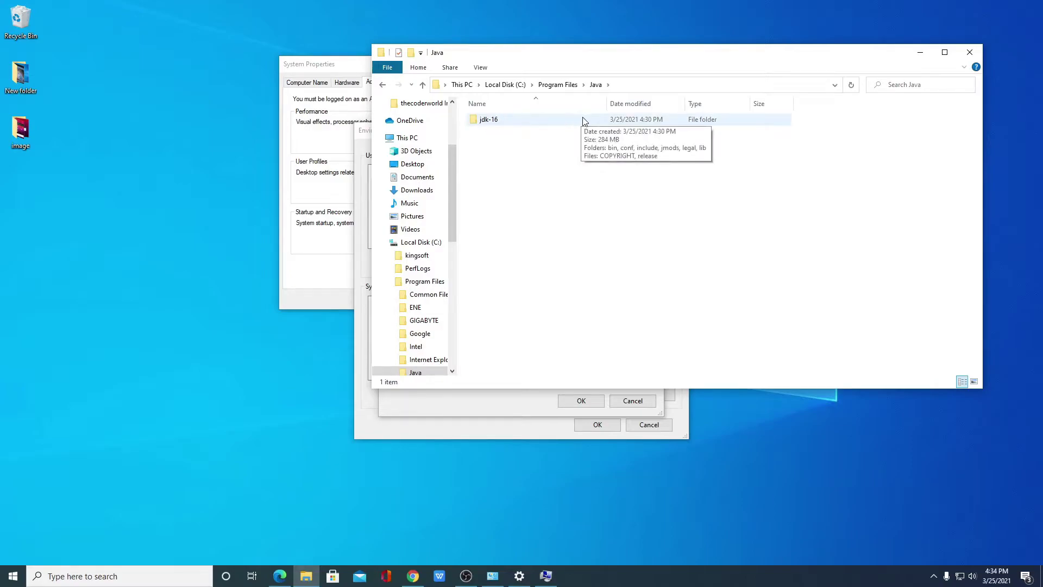
double_click(555, 123)
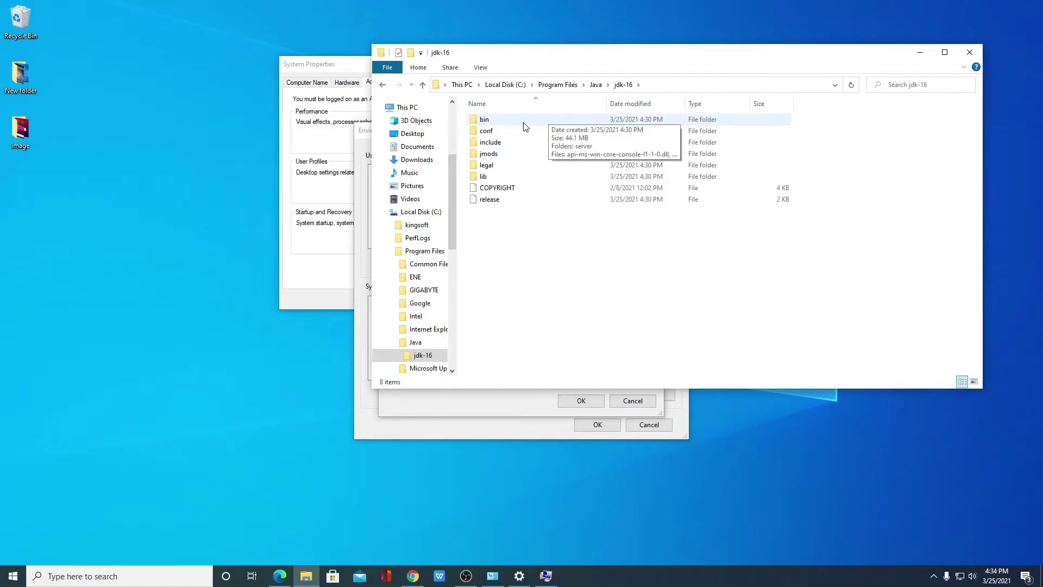
double_click(531, 122)
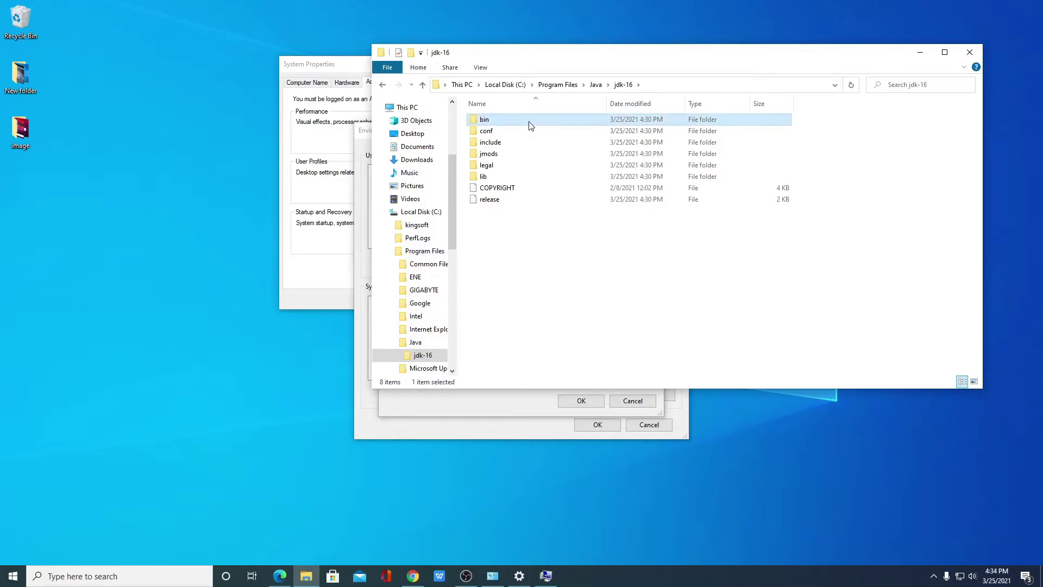
Step: Copy the full path of the JDK's bin folder, look through its files for javac, and close File Explorer
click(667, 87)
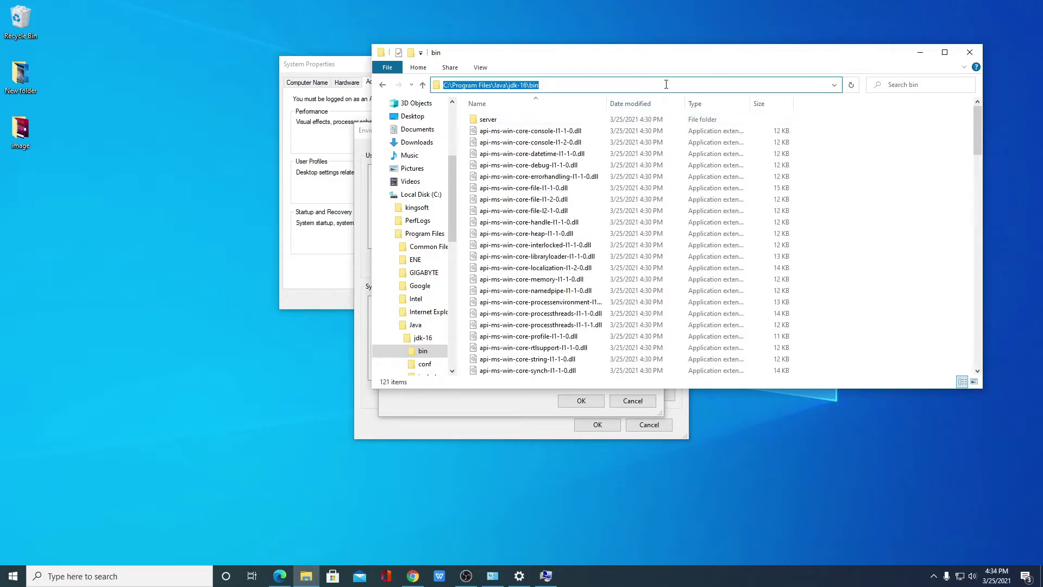
right_click(531, 83)
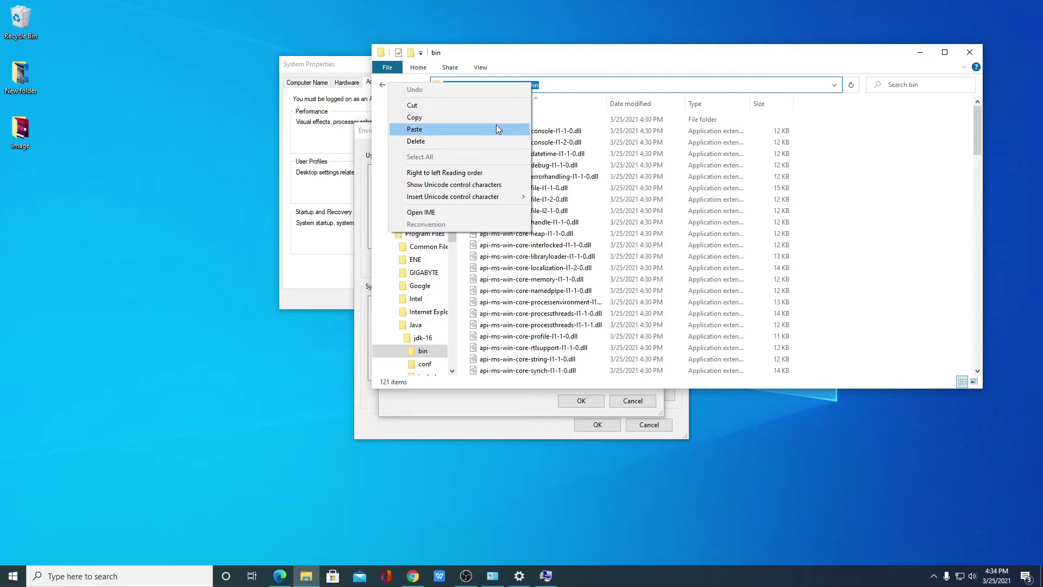
click(497, 118)
click(902, 207)
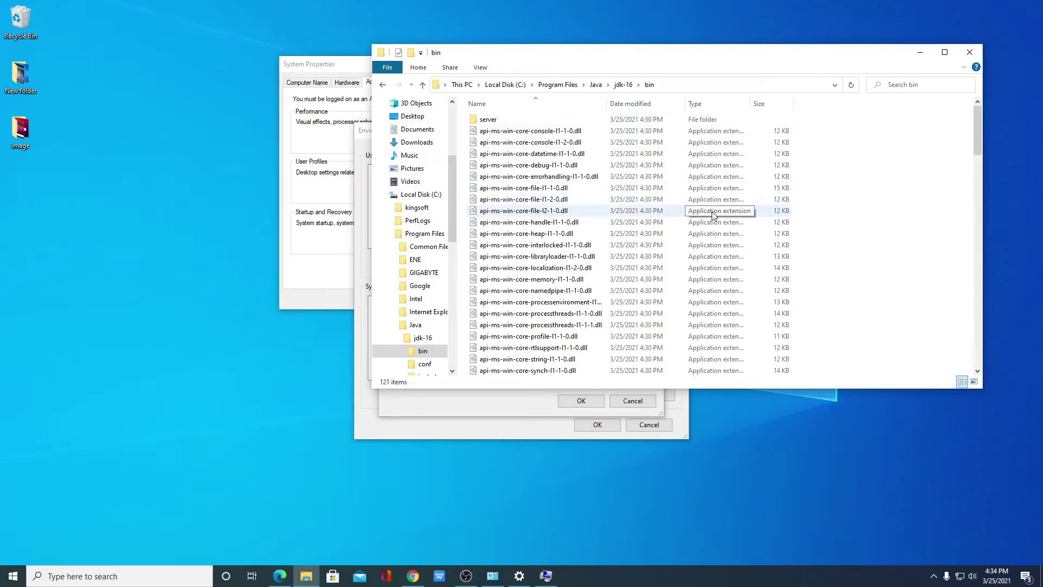
scroll(652, 212, down, 15)
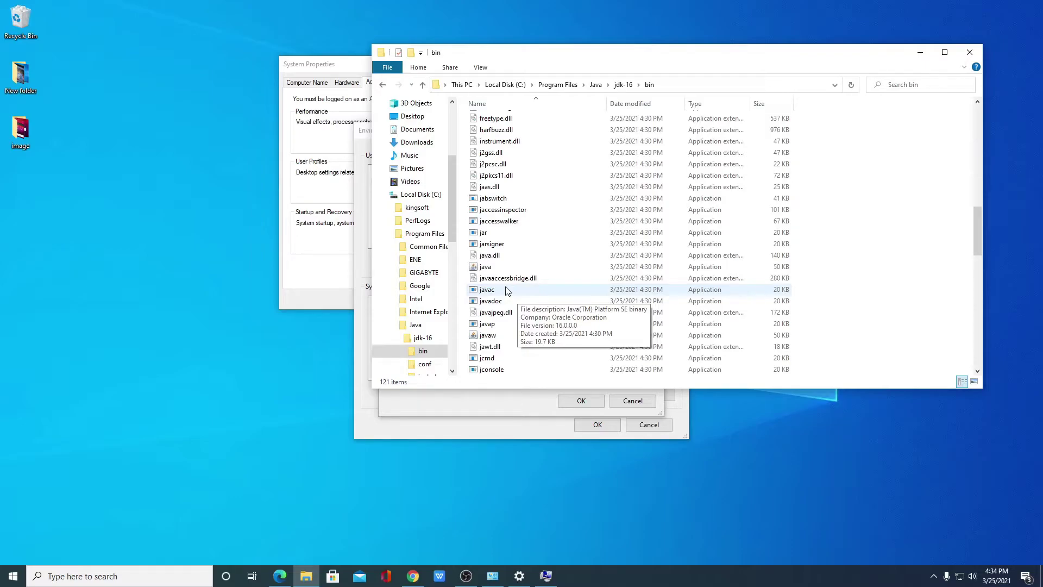
click(686, 85)
key(super+c)
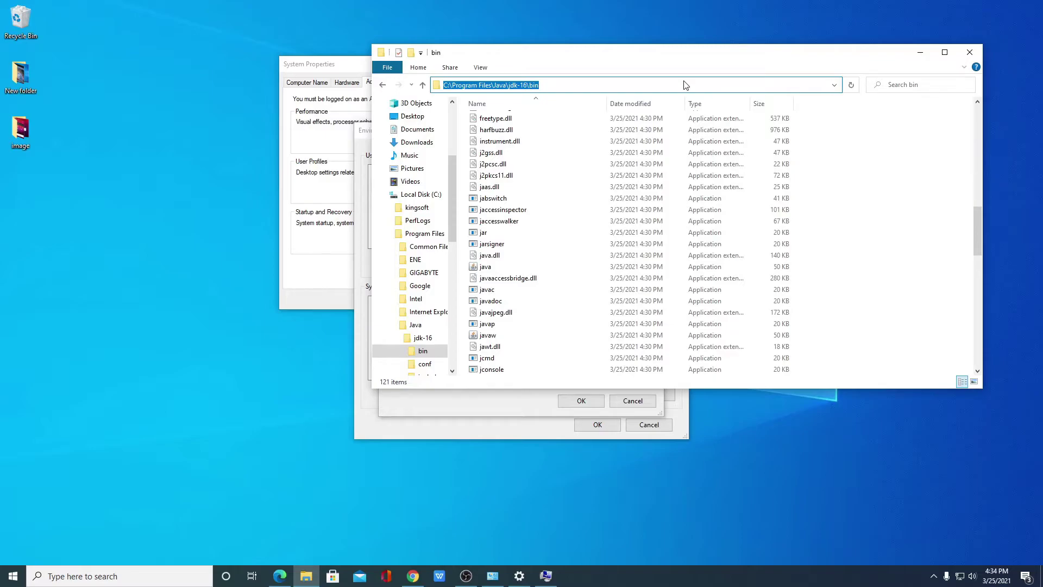
click(970, 52)
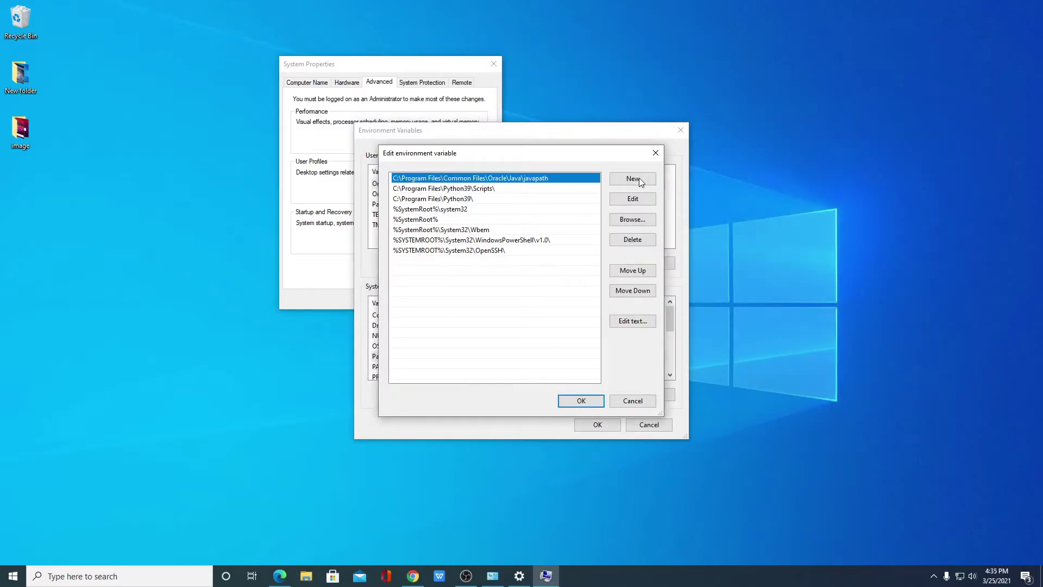
Step: Add C:\Program Files\Java\jdk-16\bin as a new entry in the system Path and accept all the open settings dialogs
click(633, 179)
right_click(400, 260)
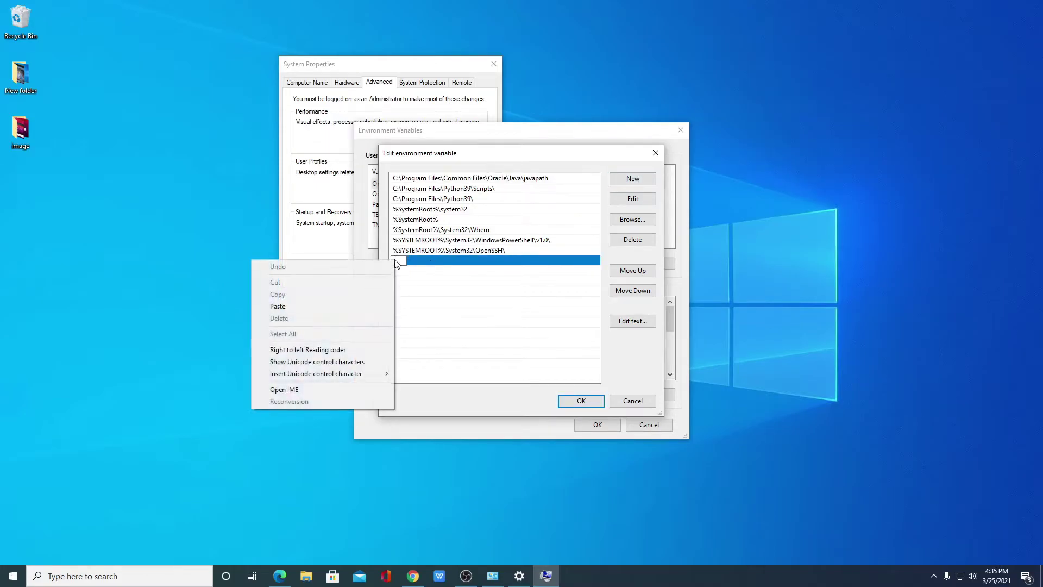
click(348, 306)
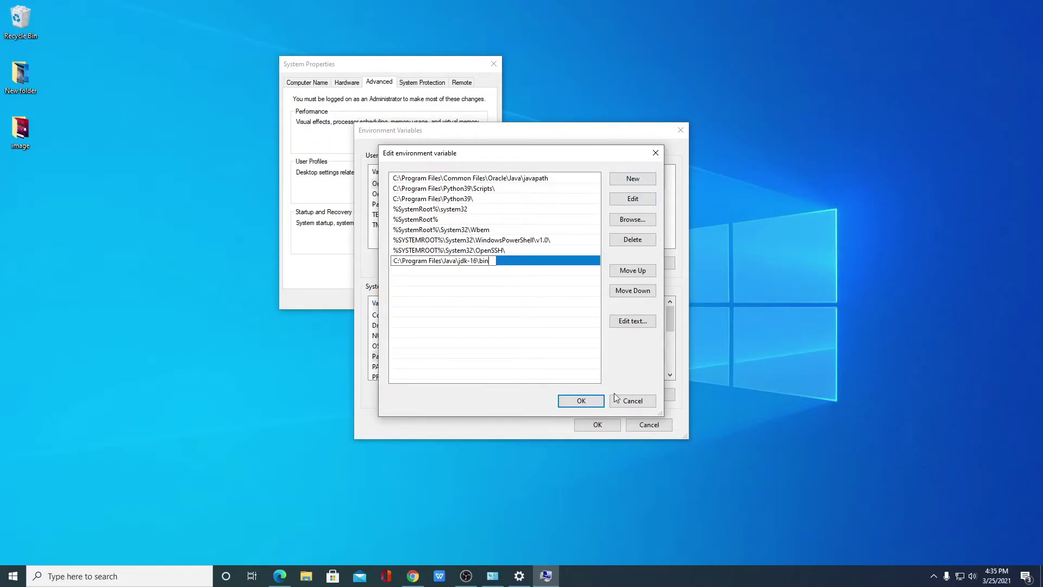
click(588, 400)
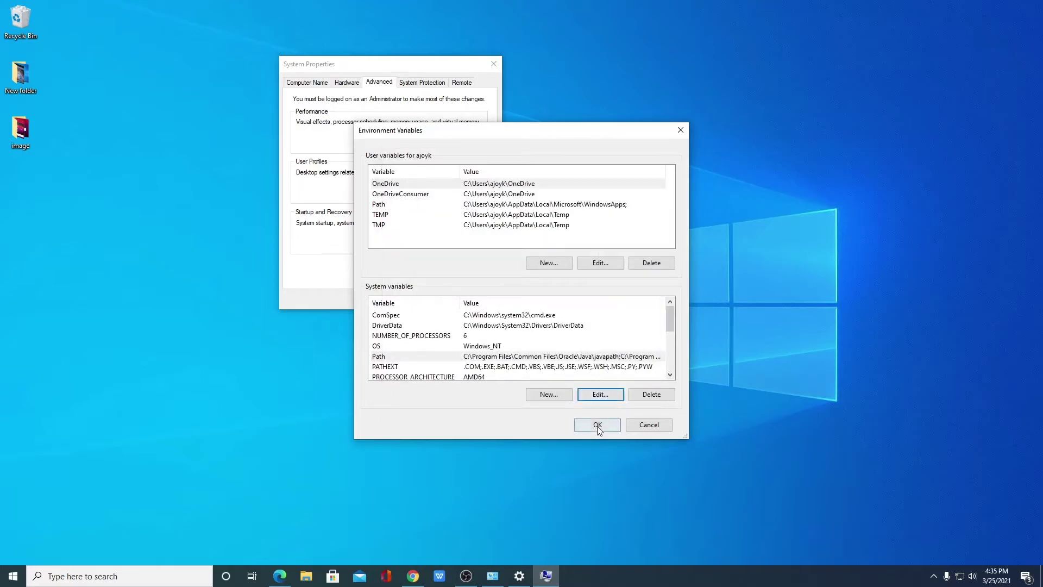
click(597, 425)
click(388, 301)
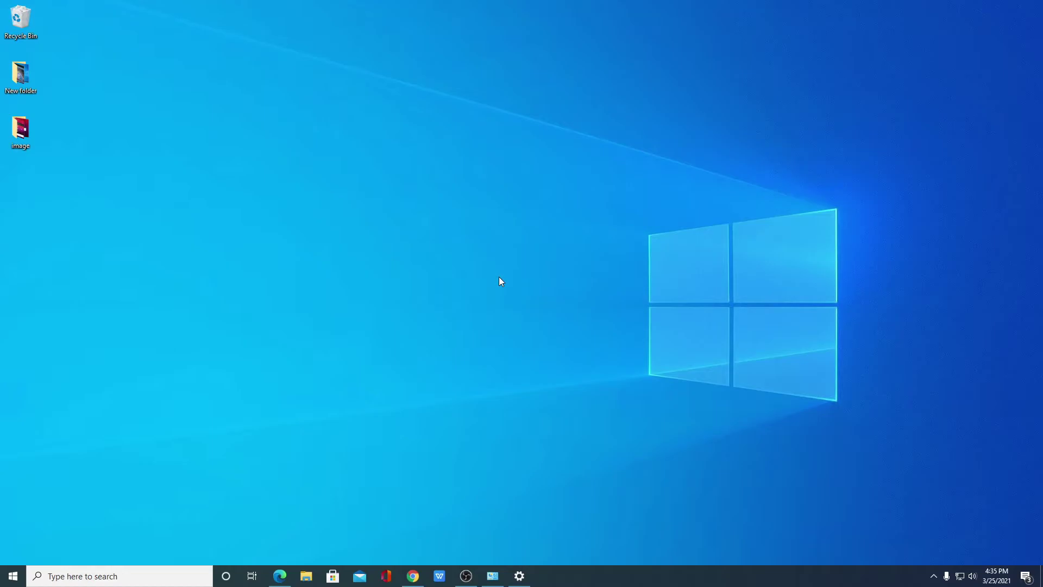
Step: Search Windows for cmd and run Command Prompt as administrator
click(81, 576)
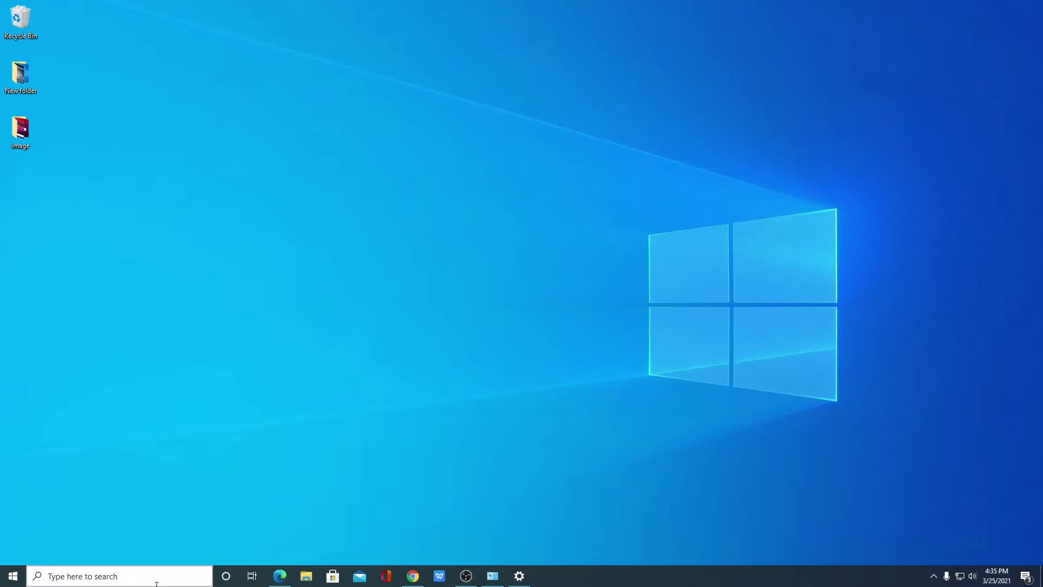
text(cmd)
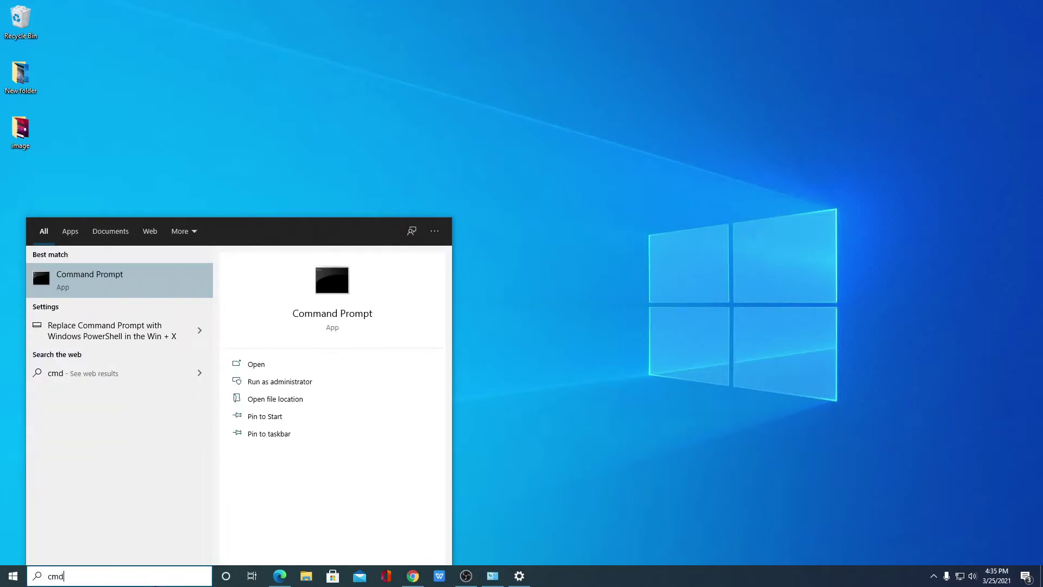
right_click(170, 287)
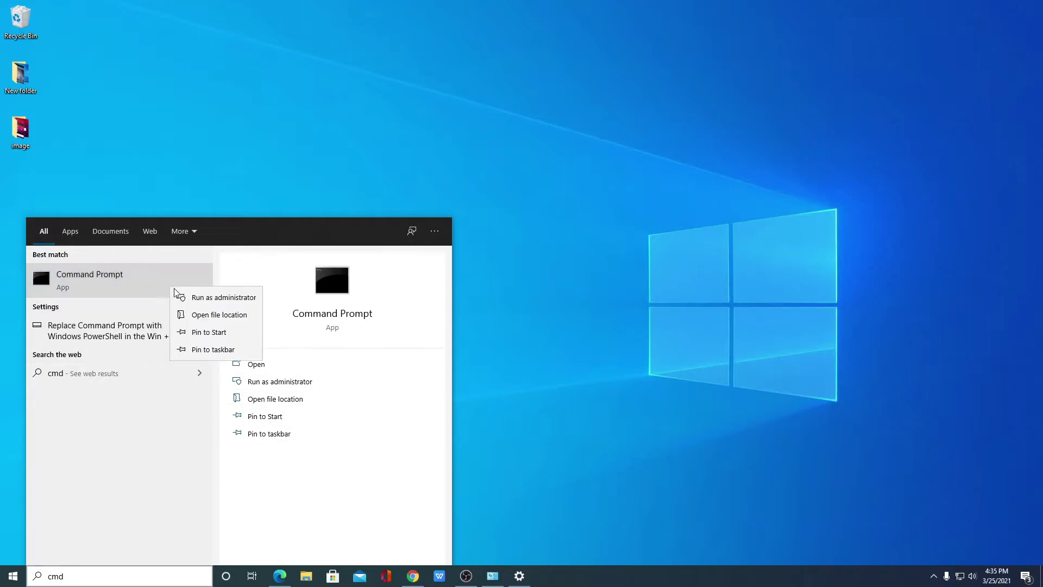
click(207, 299)
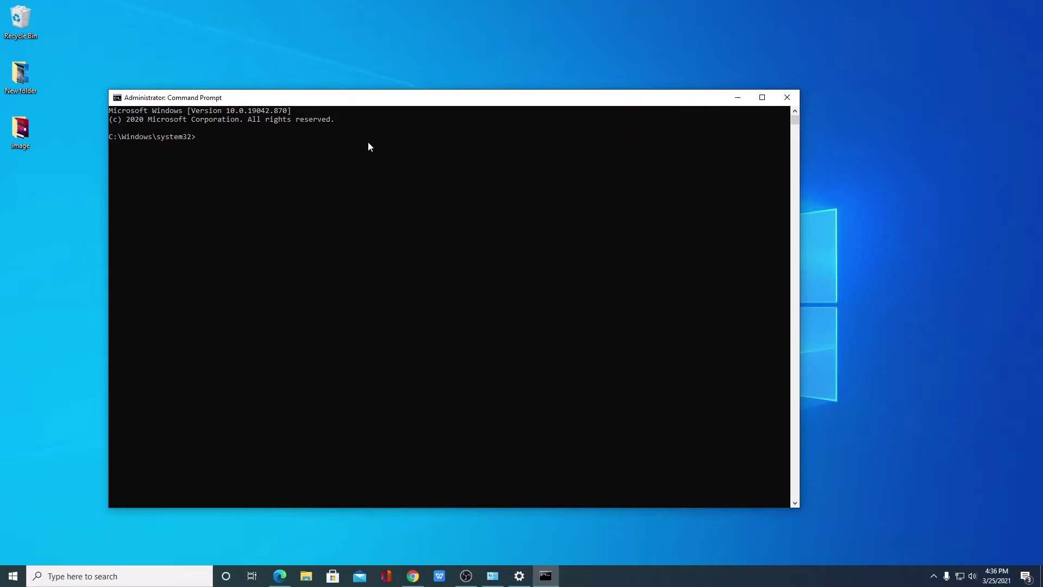
Step: Check the Java setup by running java -version and javac, and review the compiler's output
text(java)
text( -versio)
text(n)
key(Return)
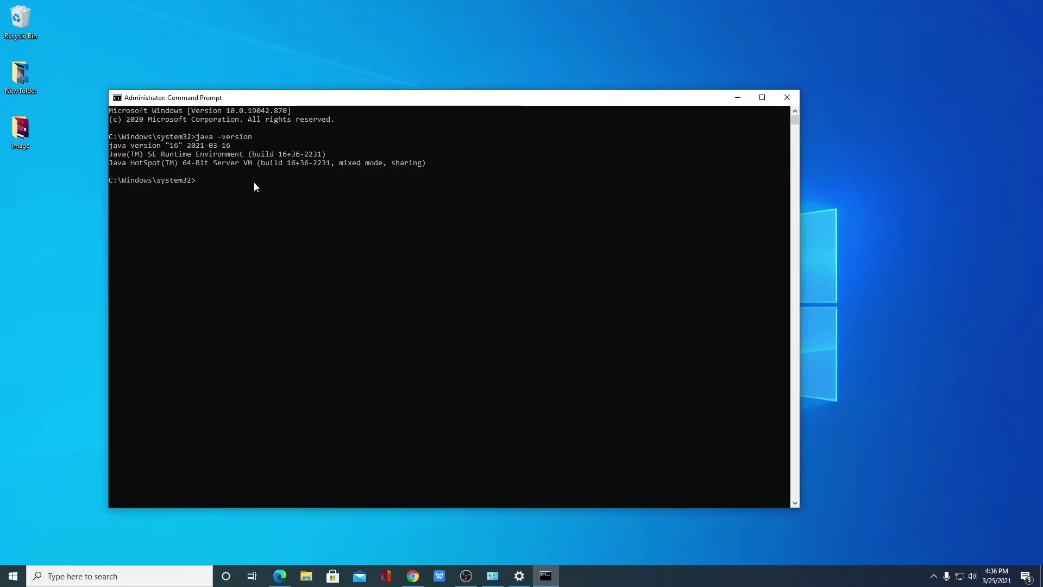
text(javac)
key(Return)
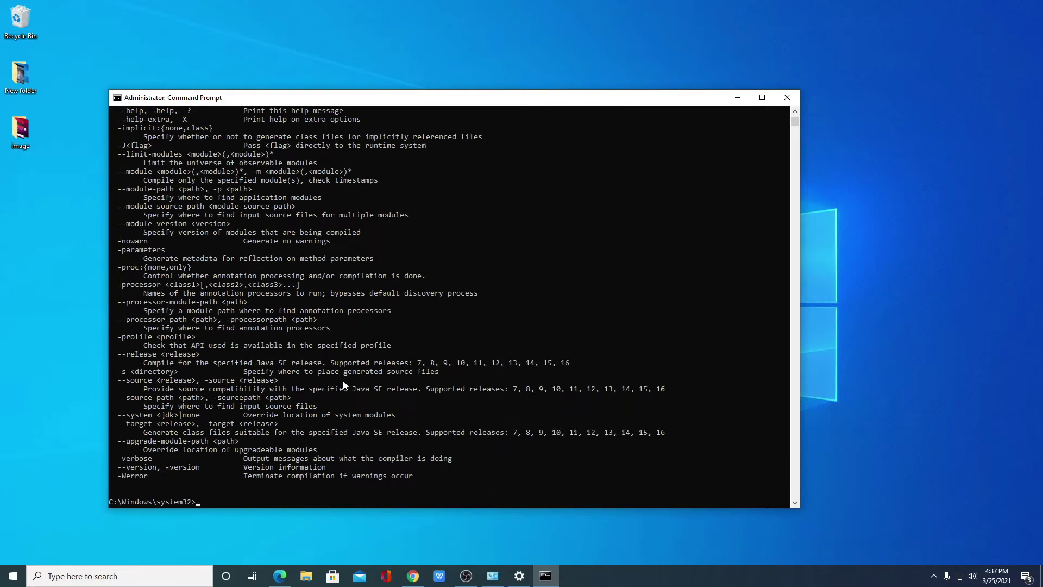
scroll(344, 382, up, 11)
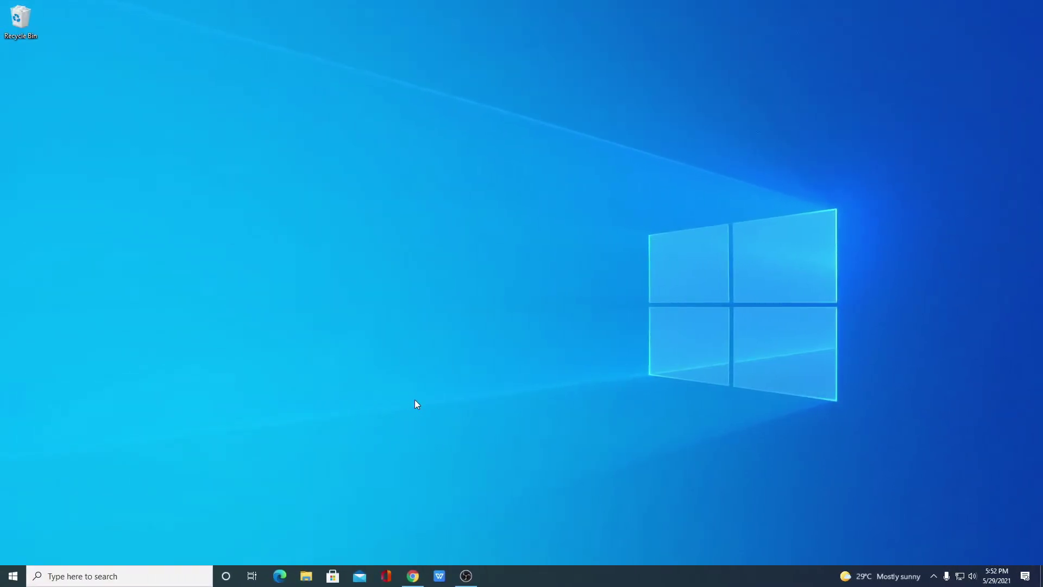
Step: Switch to Chrome and open the IntelliJ IDEA download page on the JetBrains site from the search results
click(413, 576)
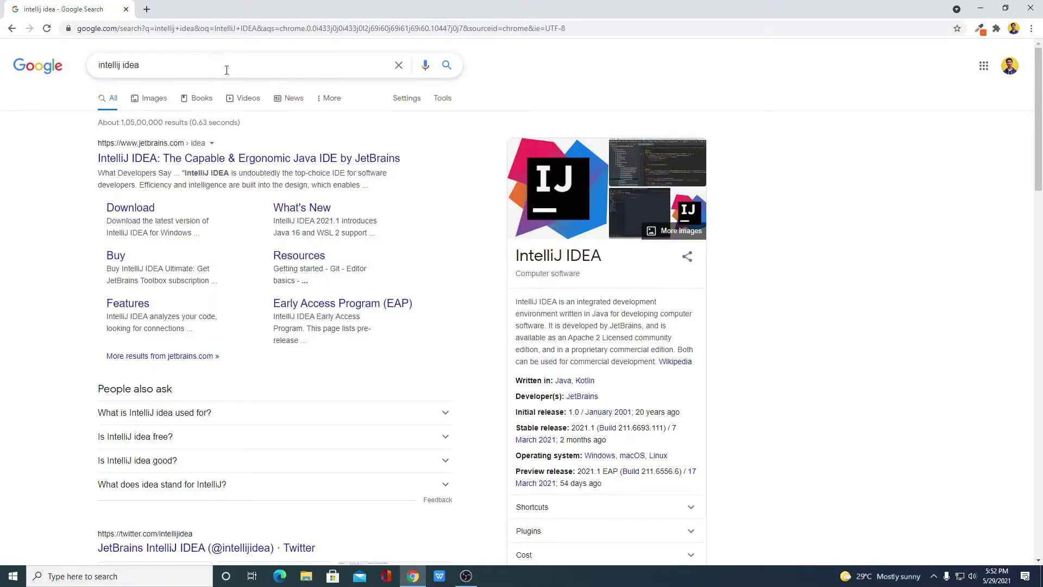
click(265, 163)
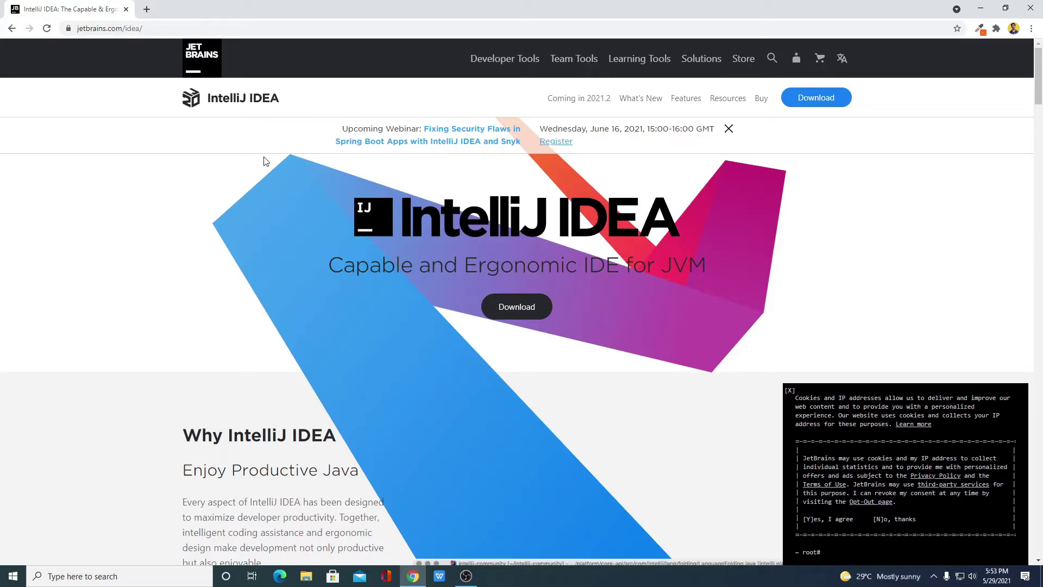
click(512, 310)
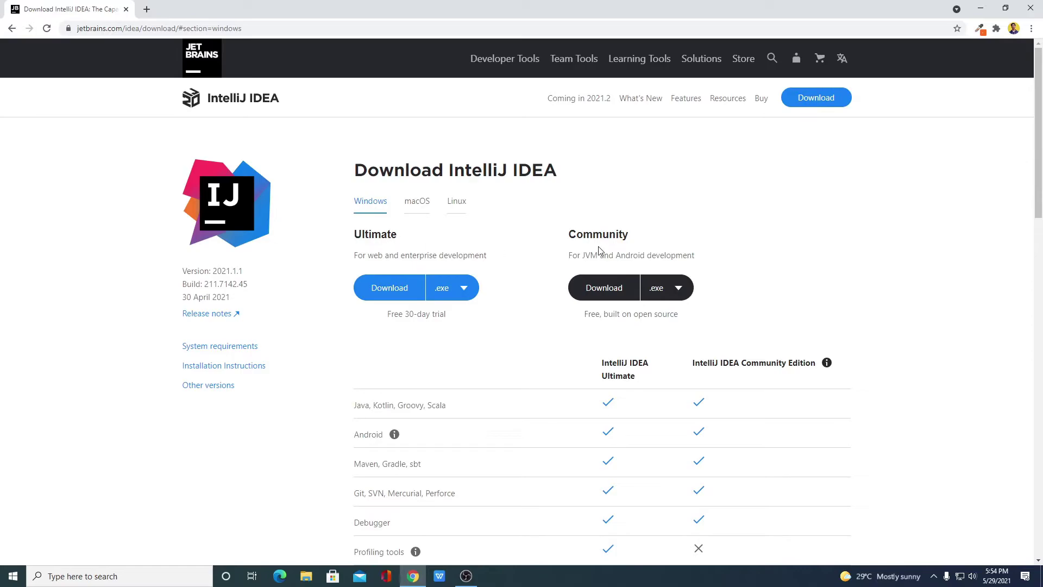
Step: Compare the Ultimate and Community editions of IntelliJ IDEA in the download page's feature table
drag(355, 231, 436, 250)
click(442, 250)
drag(560, 237, 678, 245)
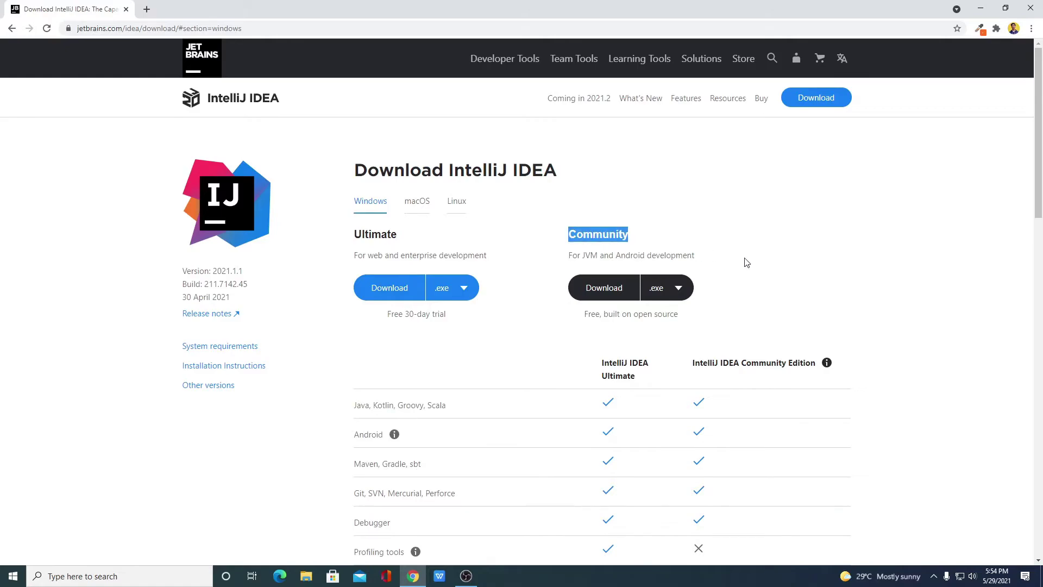
drag(583, 256, 597, 256)
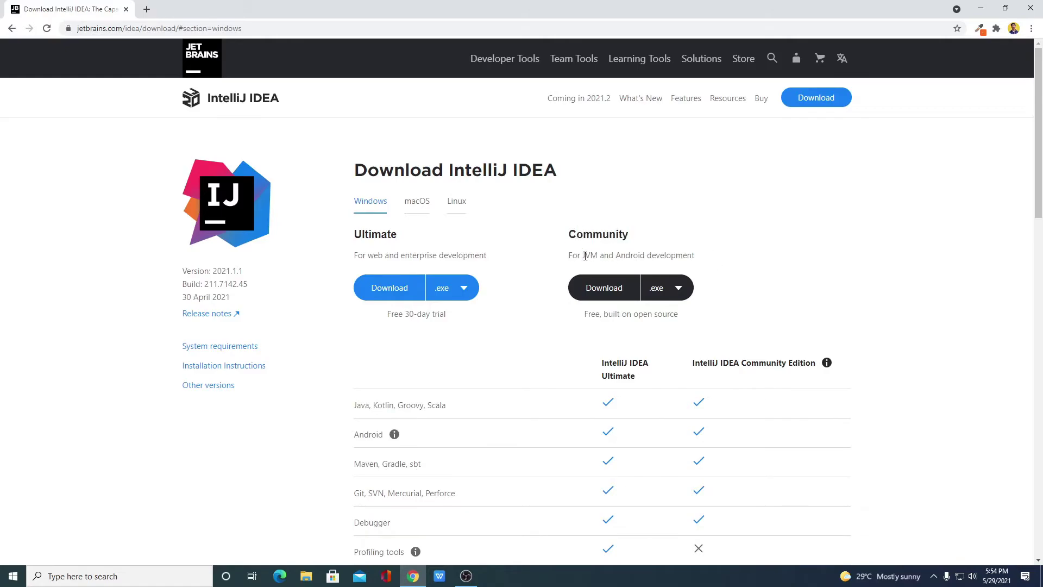
click(608, 256)
scroll(708, 270, down, 3)
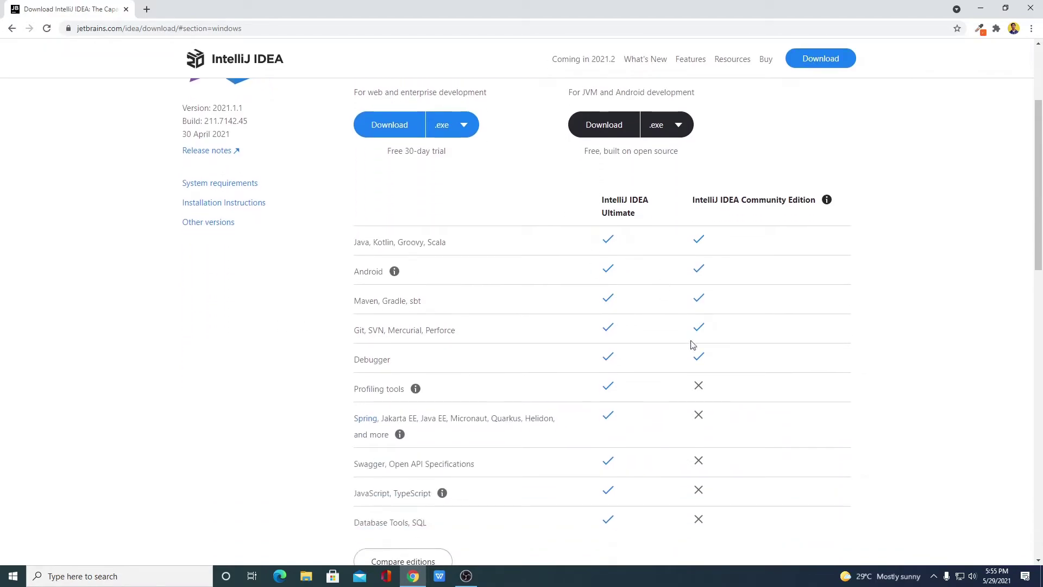
scroll(701, 381, down, 2)
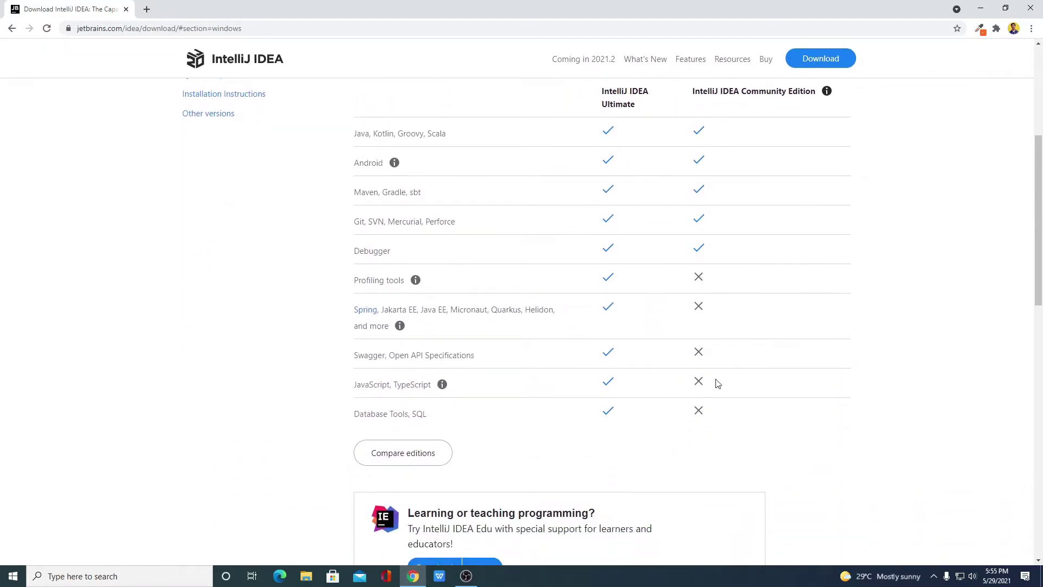
scroll(722, 380, down, 2)
scroll(722, 380, up, 7)
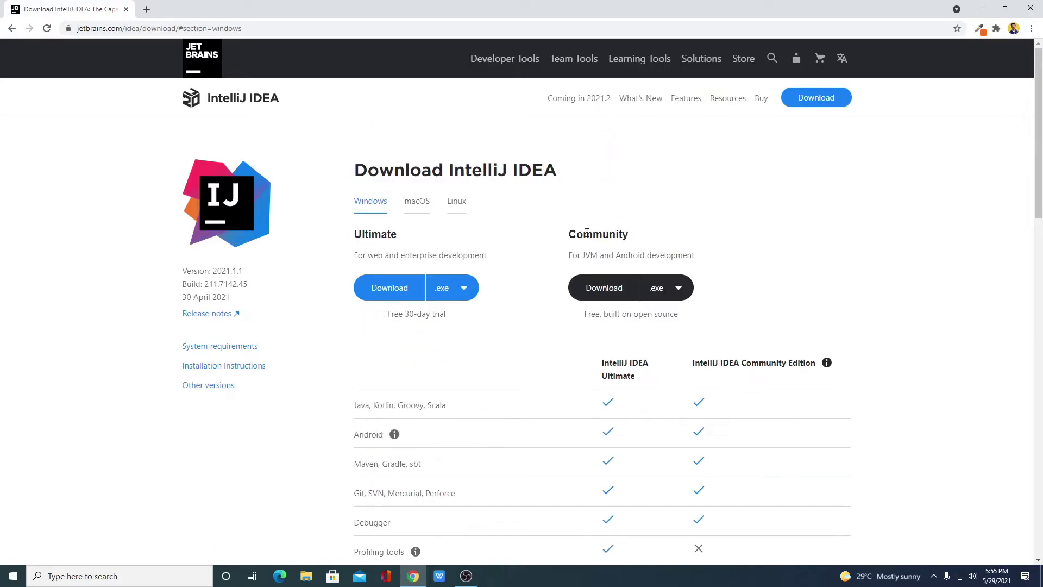
Step: Download the IntelliJ IDEA Community .exe installer for Windows, launch it and minimize the browser
click(609, 276)
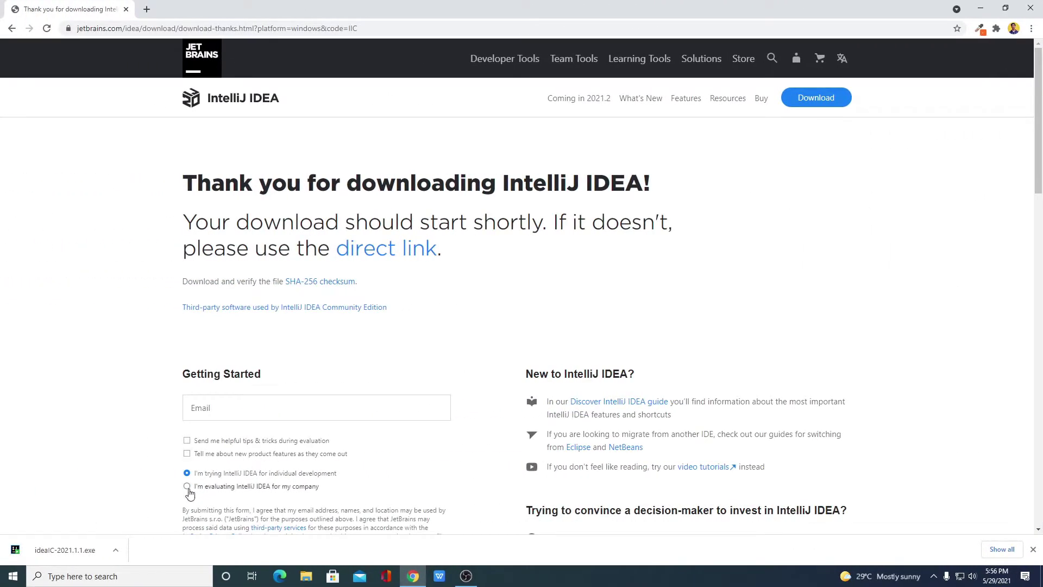
click(119, 554)
click(142, 480)
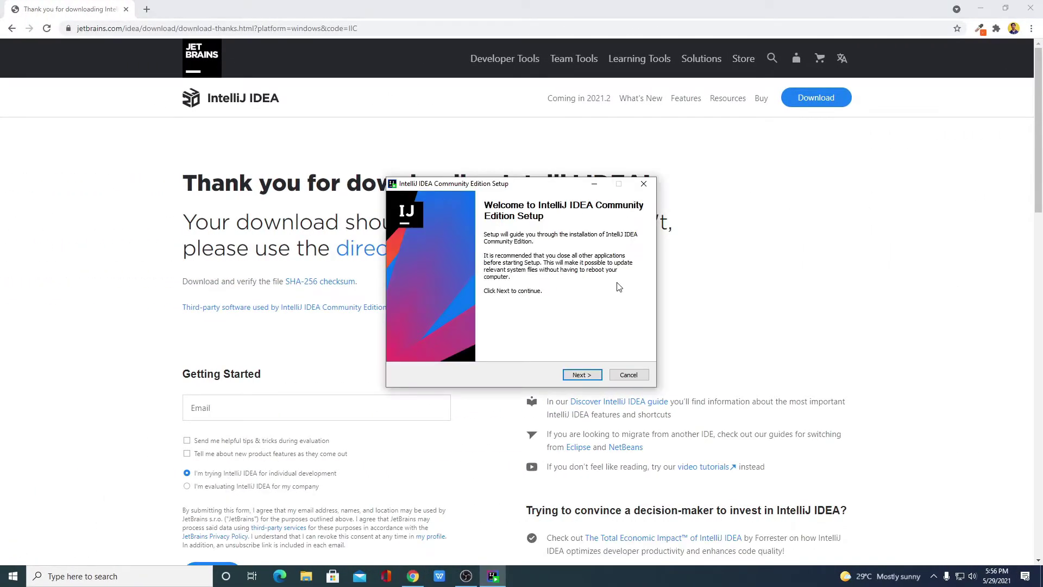
click(980, 8)
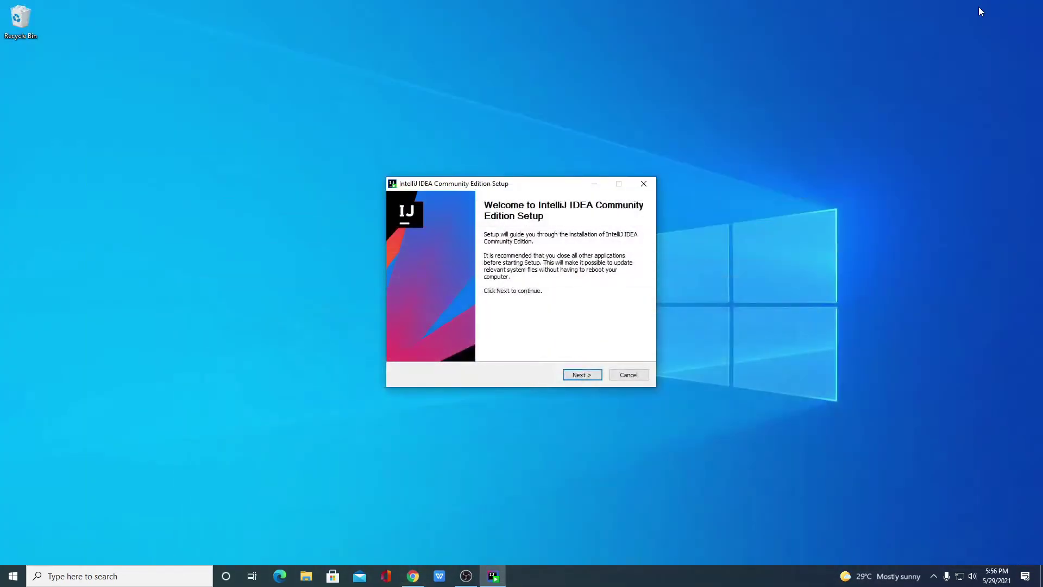
Step: Install IntelliJ IDEA in the default folder with the 64-bit launcher shortcut, "Open Folder as Project" and launchers dir in PATH, choosing to reboot manually
click(589, 375)
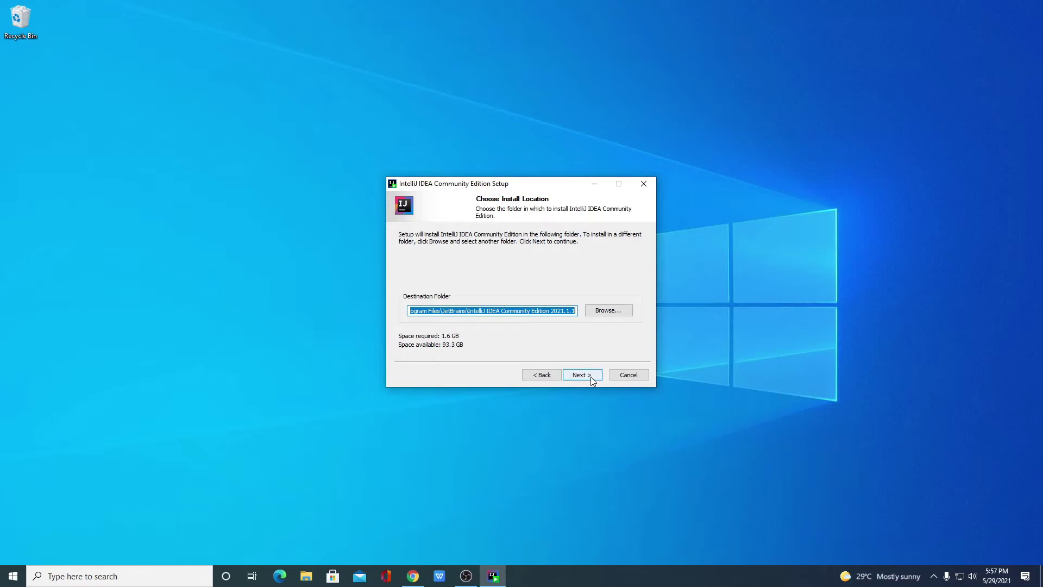
click(591, 376)
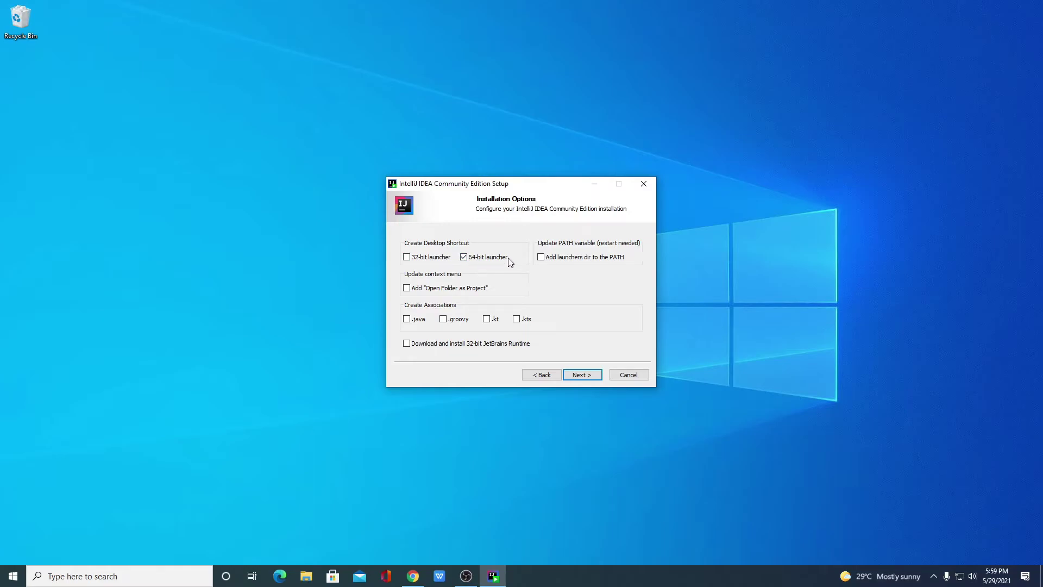
click(464, 260)
click(407, 289)
click(541, 257)
click(582, 375)
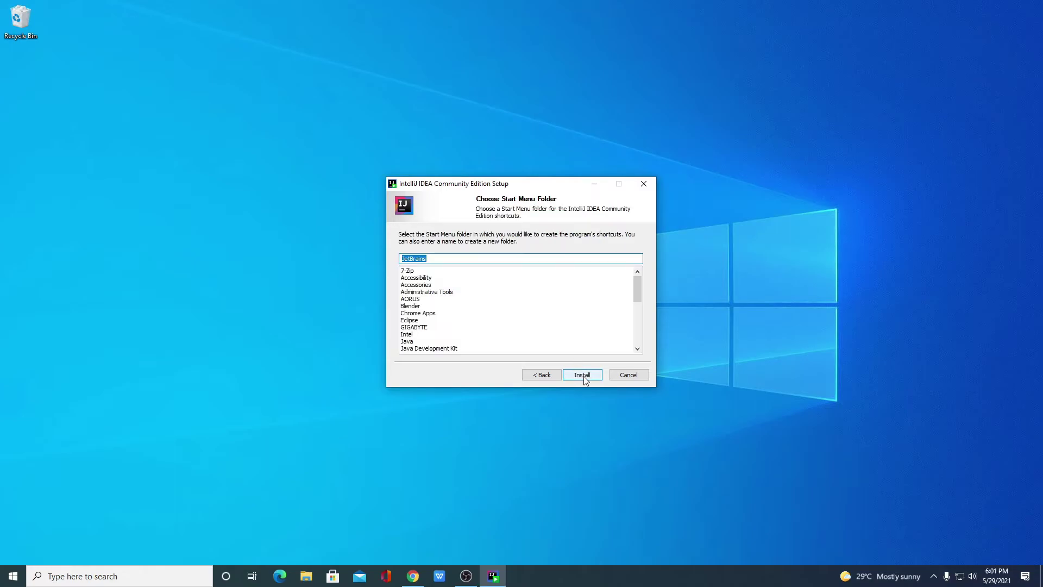
click(584, 376)
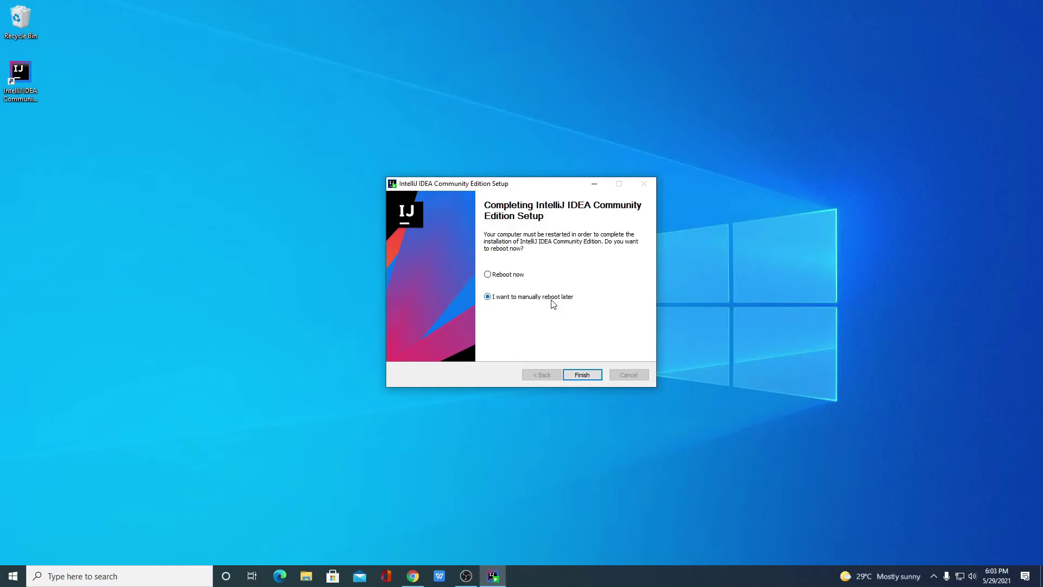
click(582, 375)
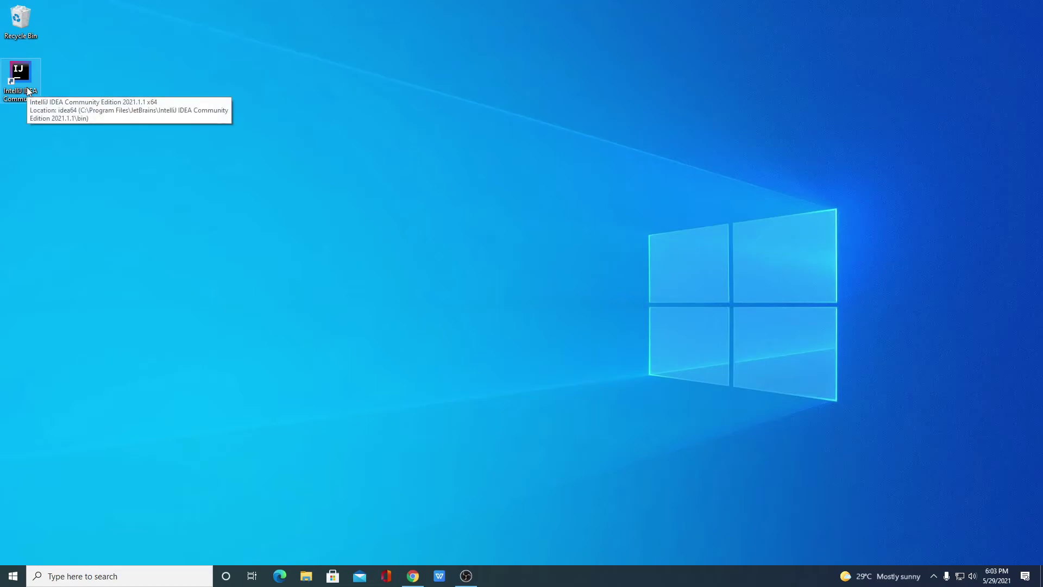
Step: Search Windows for "INTEL" to find the installed app, and launch IntelliJ IDEA from its desktop shortcut
click(73, 577)
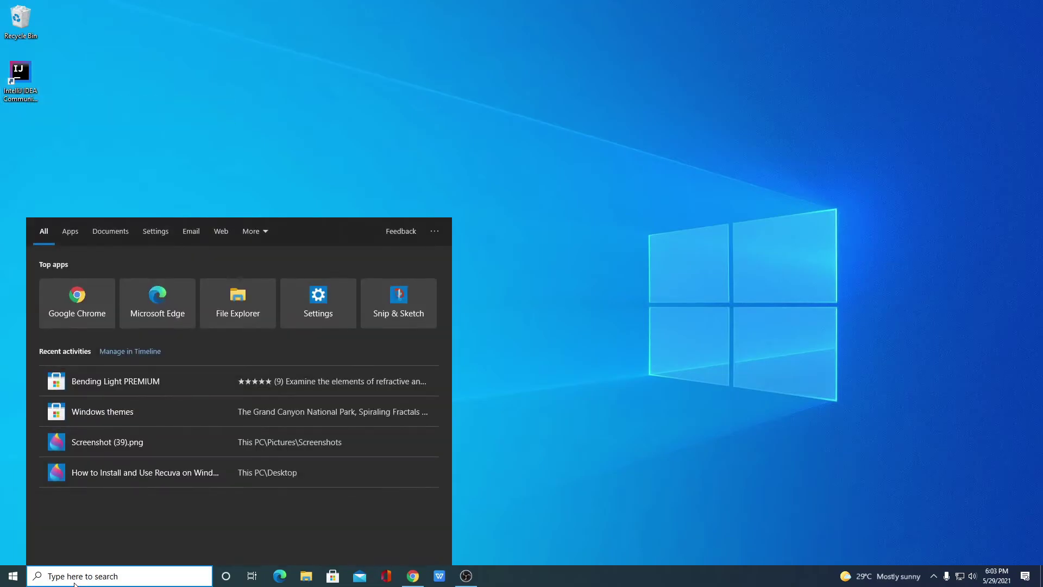
text(INTEL)
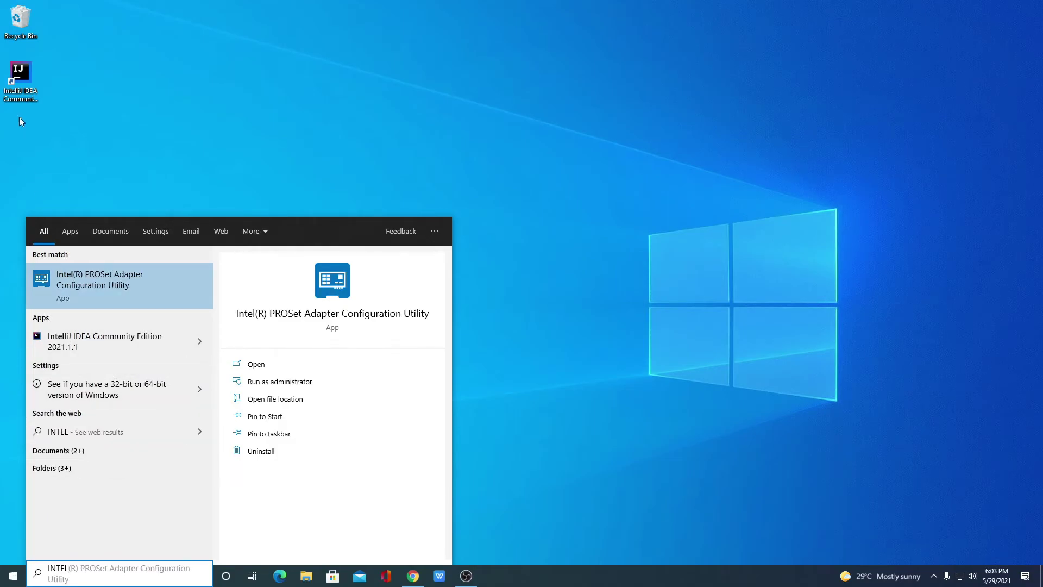
click(17, 92)
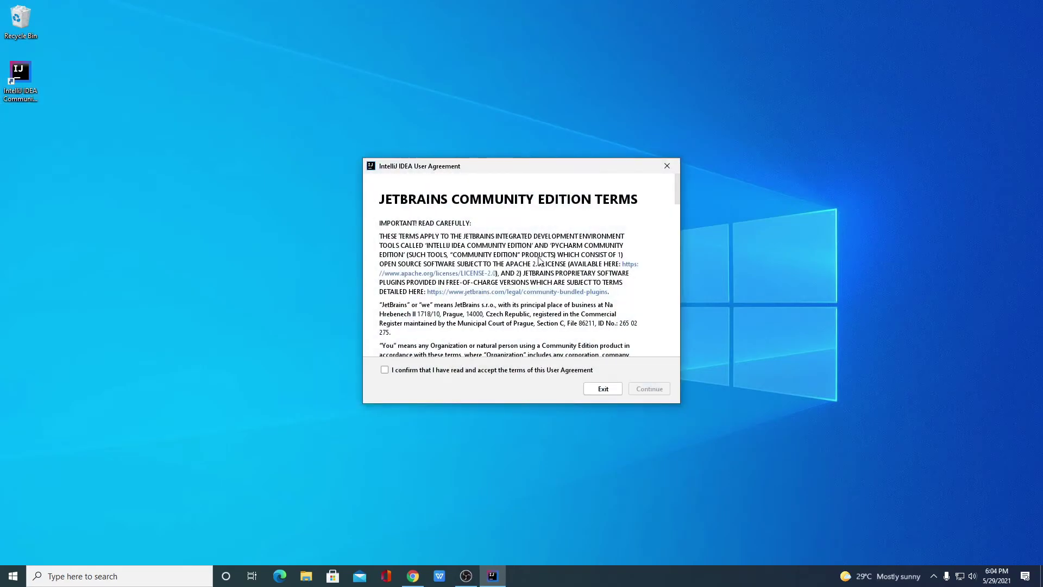
Step: Accept the terms of the JetBrains user agreement and decline sending anonymous statistics
click(384, 371)
click(647, 389)
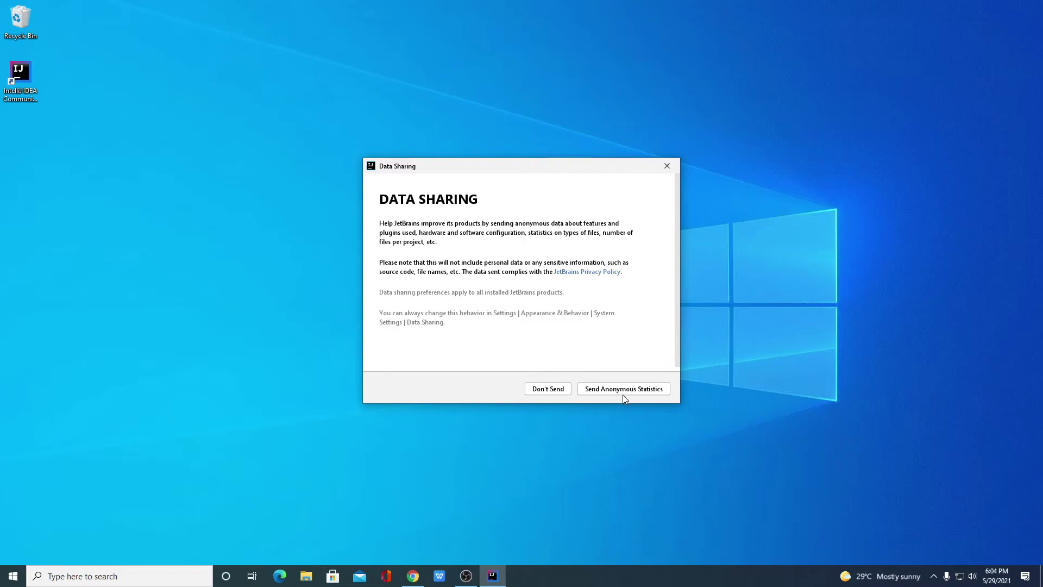
click(548, 389)
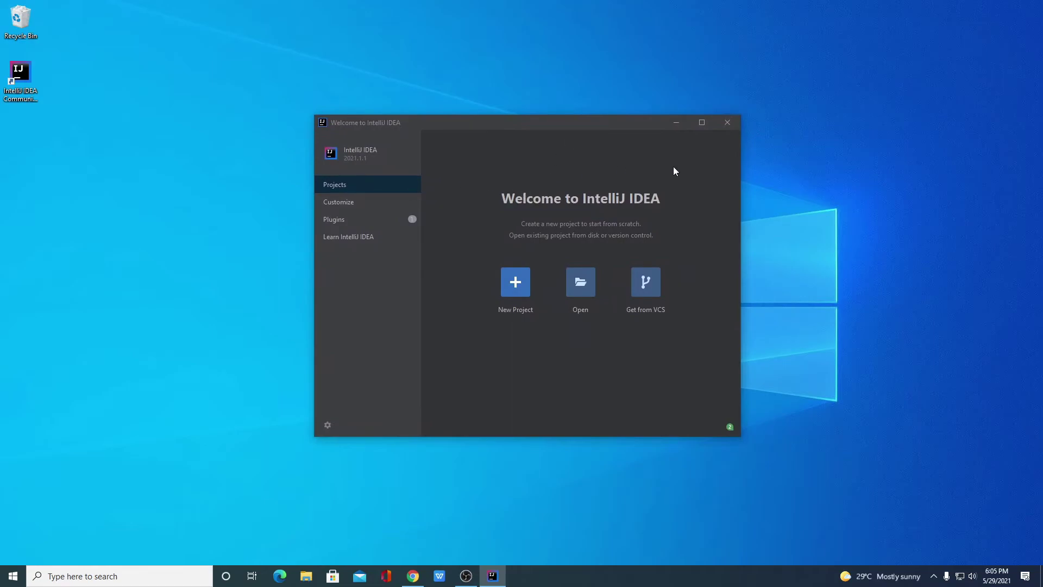
Step: Maximize the welcome window and examine the color theme choices in the Customize settings, keeping Darcula
click(702, 123)
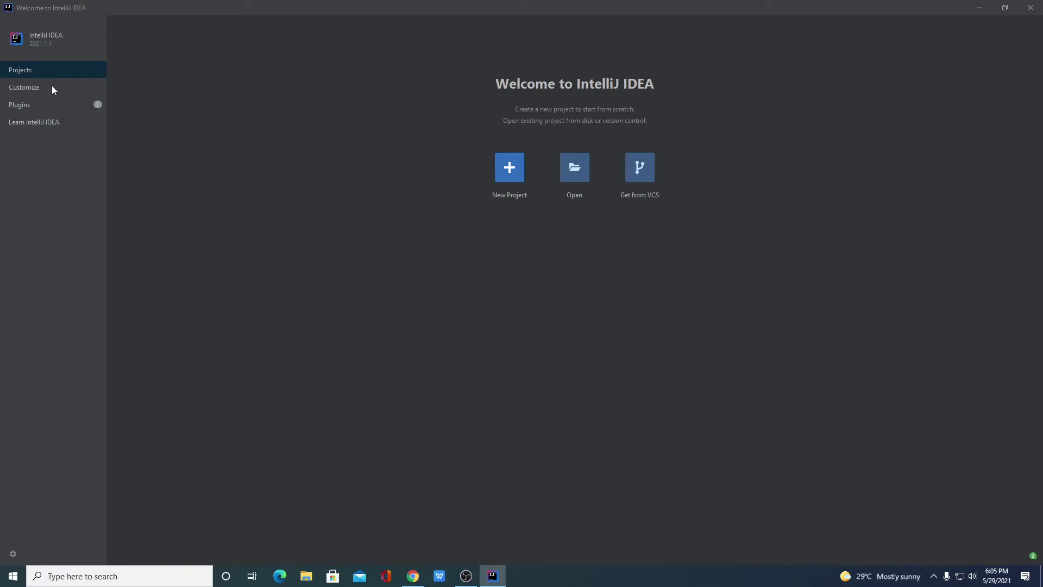
click(30, 89)
click(160, 58)
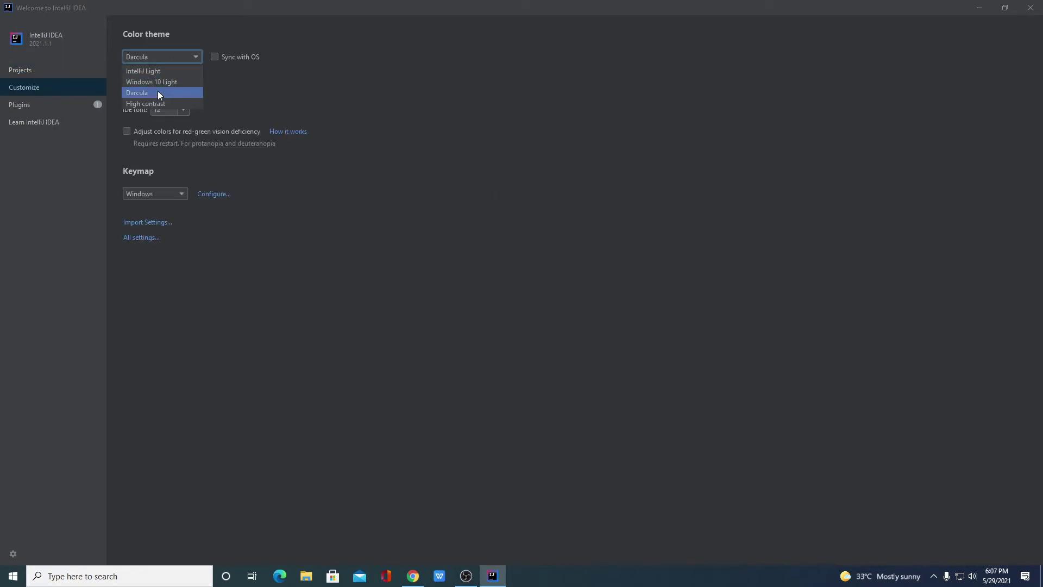
click(230, 86)
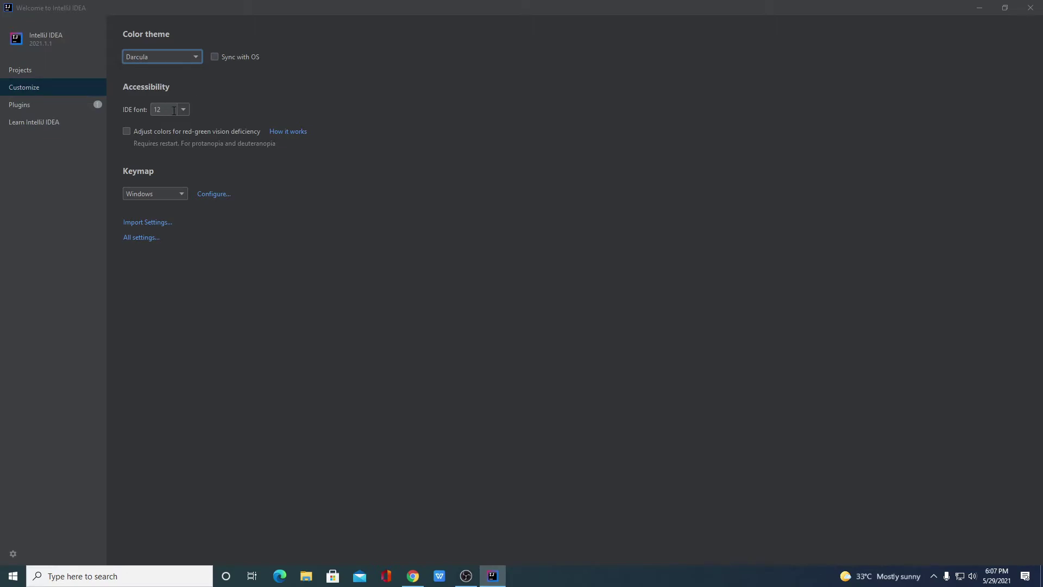
click(63, 90)
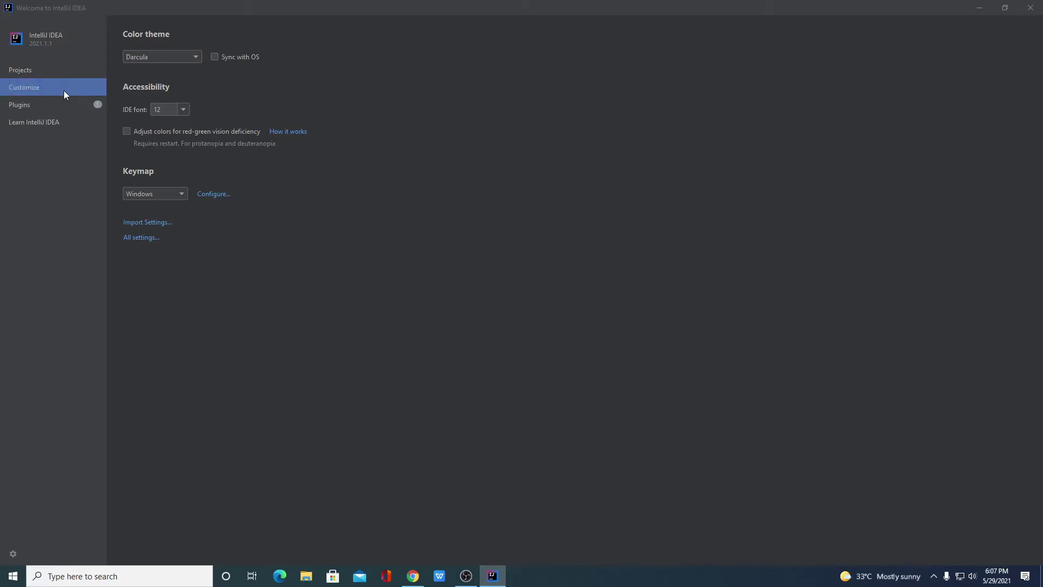
Step: Browse the featured, new and most downloaded plugins in the plugin marketplace
click(22, 105)
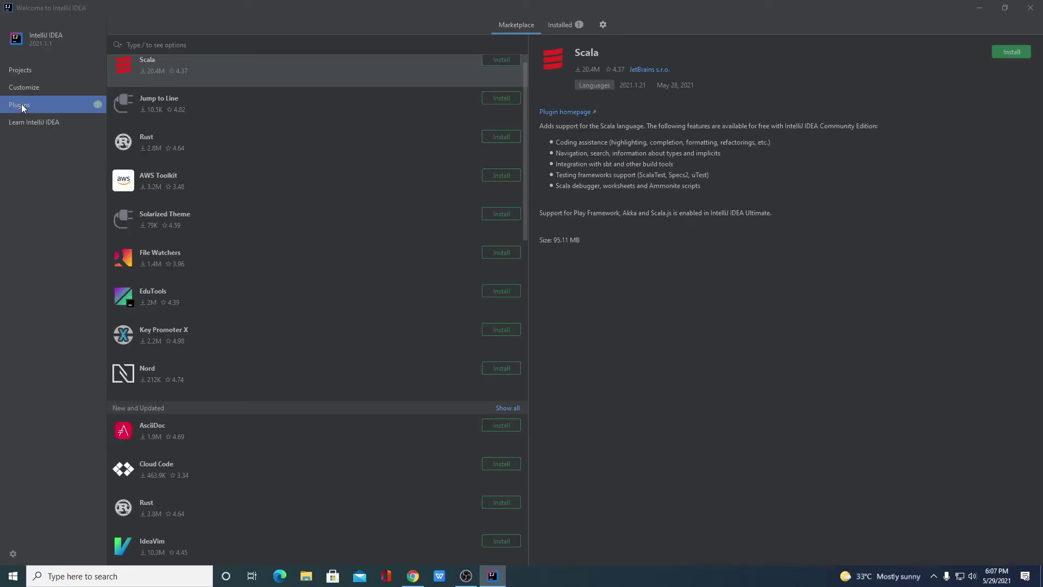
scroll(427, 194, down, 5)
scroll(428, 195, down, 8)
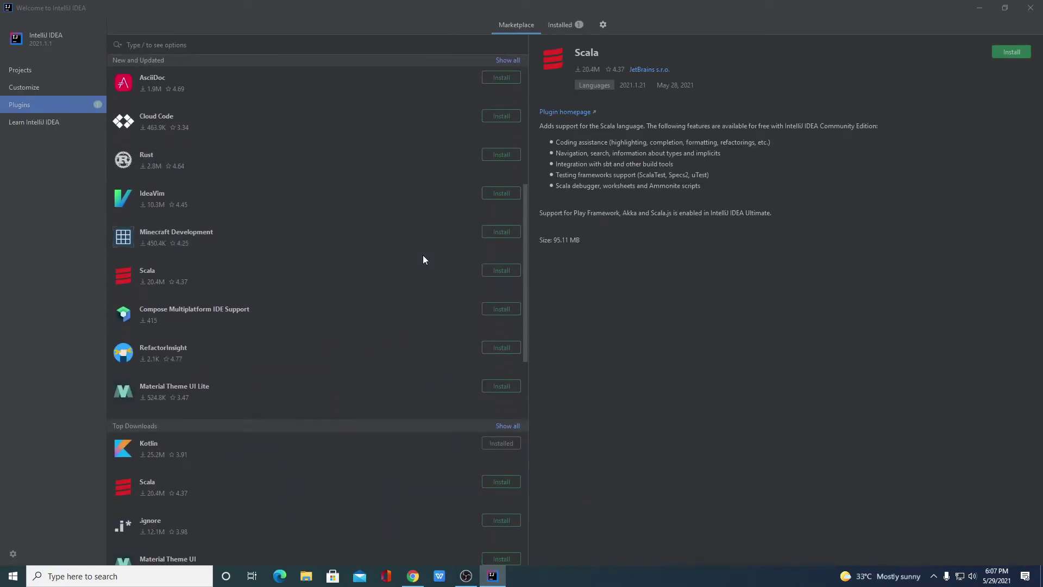
scroll(426, 364, down, 2)
scroll(425, 363, up, 10)
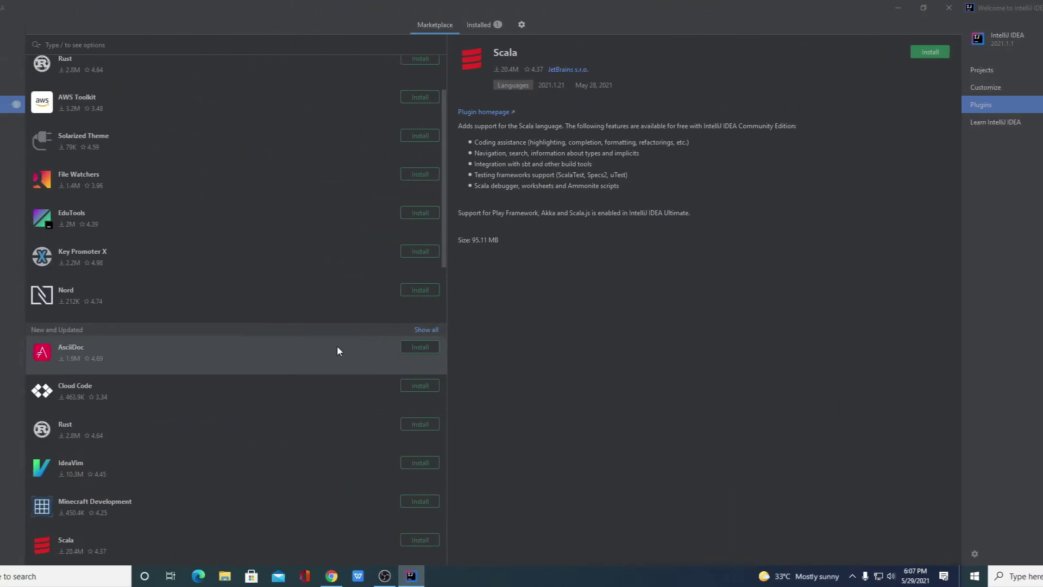
Step: Start a new Java project from the Projects page with version 16 as the project SDK and no additional libraries
click(332, 70)
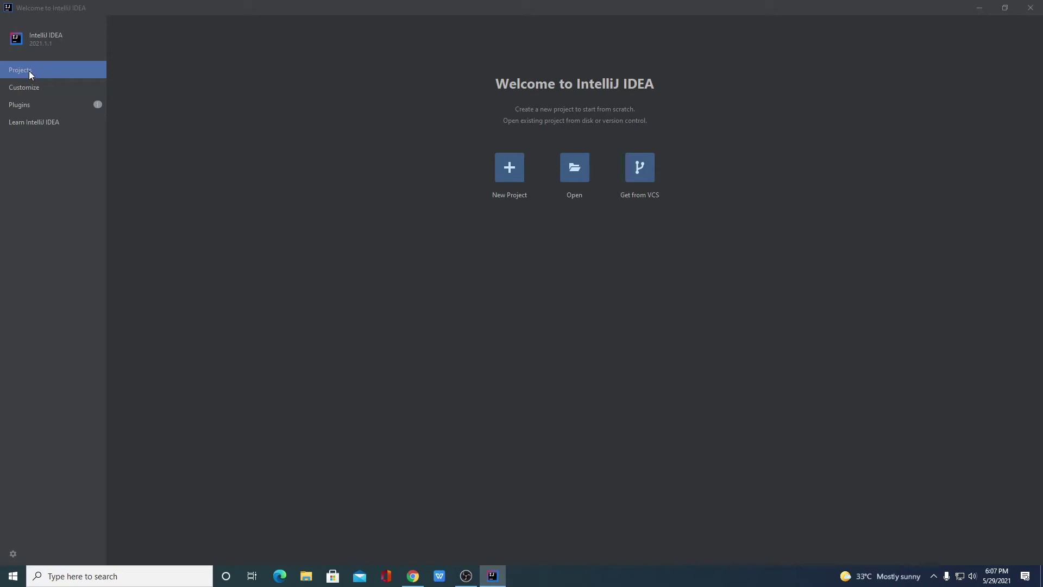
click(513, 168)
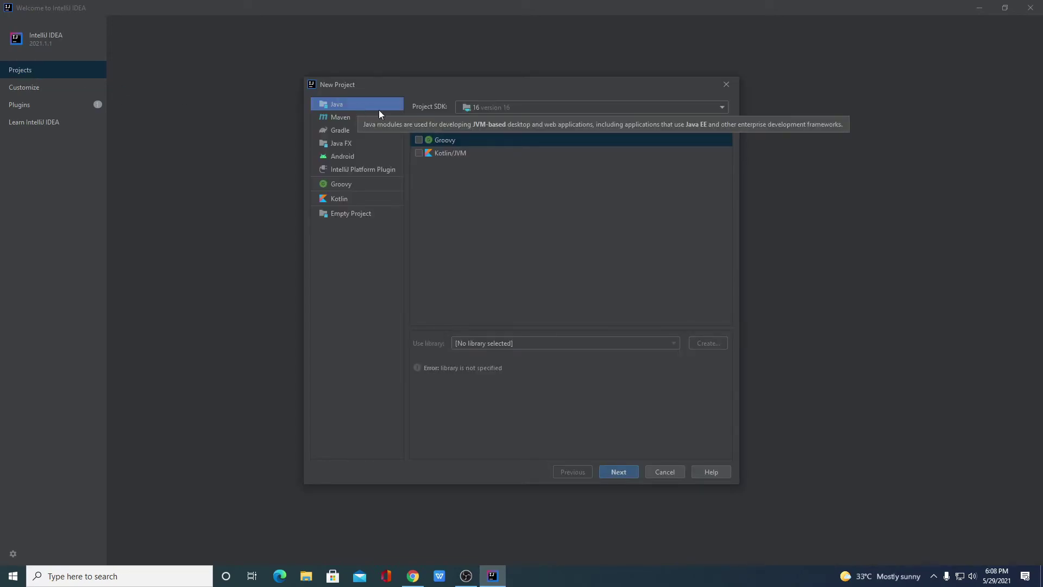
click(555, 107)
click(518, 108)
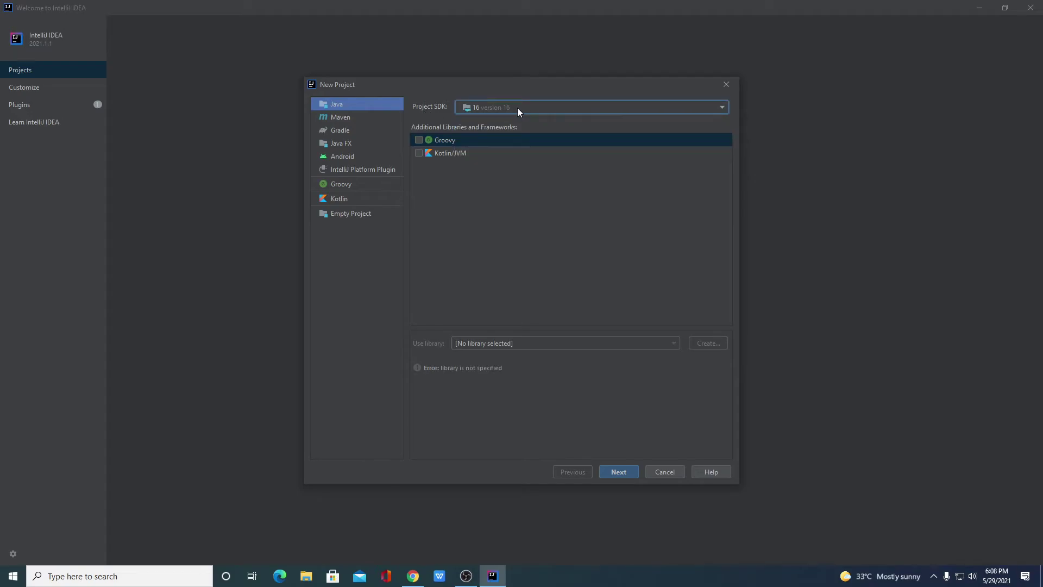
click(546, 108)
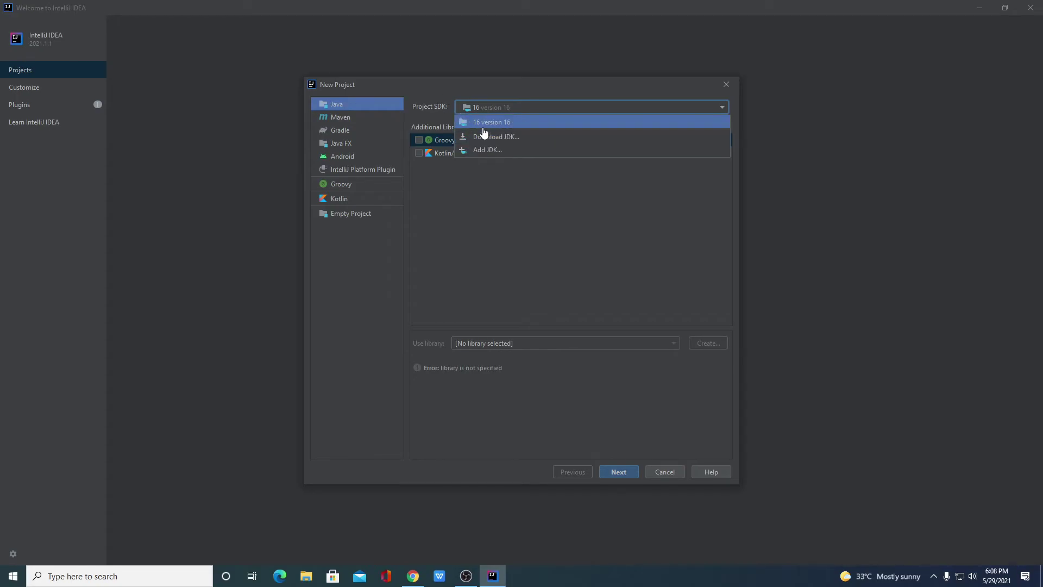
click(501, 124)
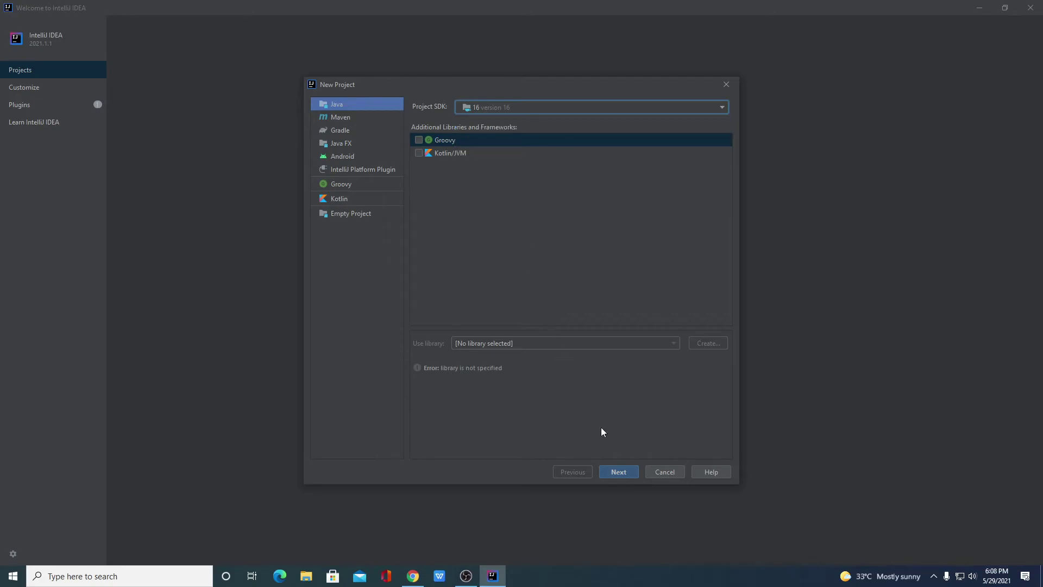
click(626, 474)
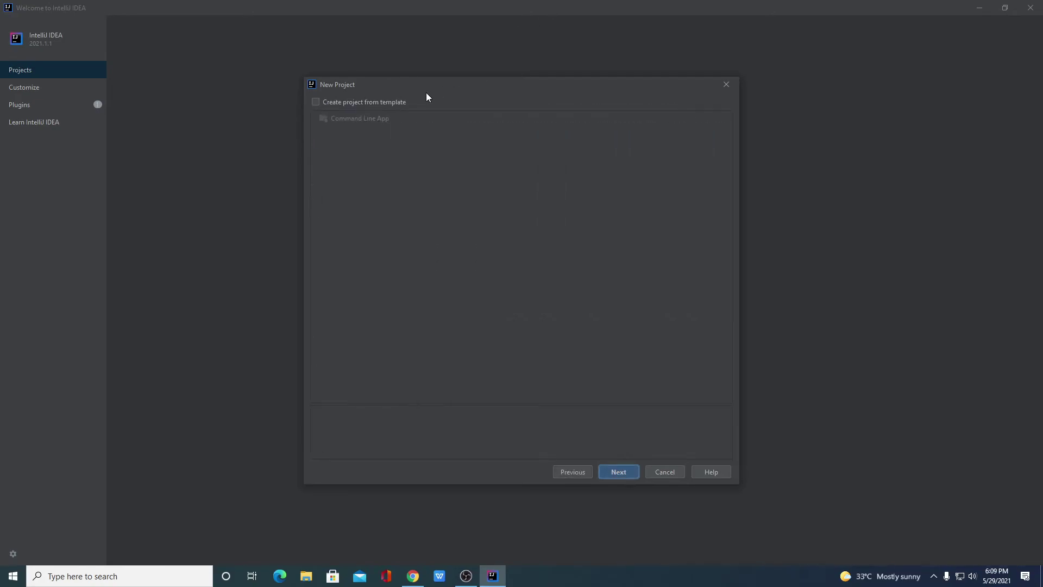
Step: Base the project on the Command Line App template, name it Demo and create it
click(316, 102)
click(619, 473)
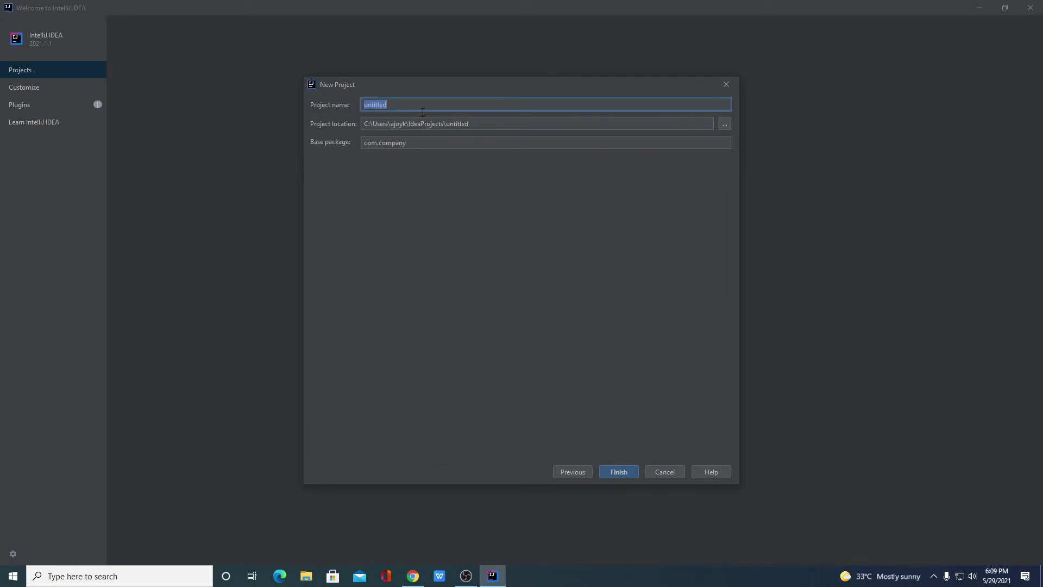
key(BackSpace)
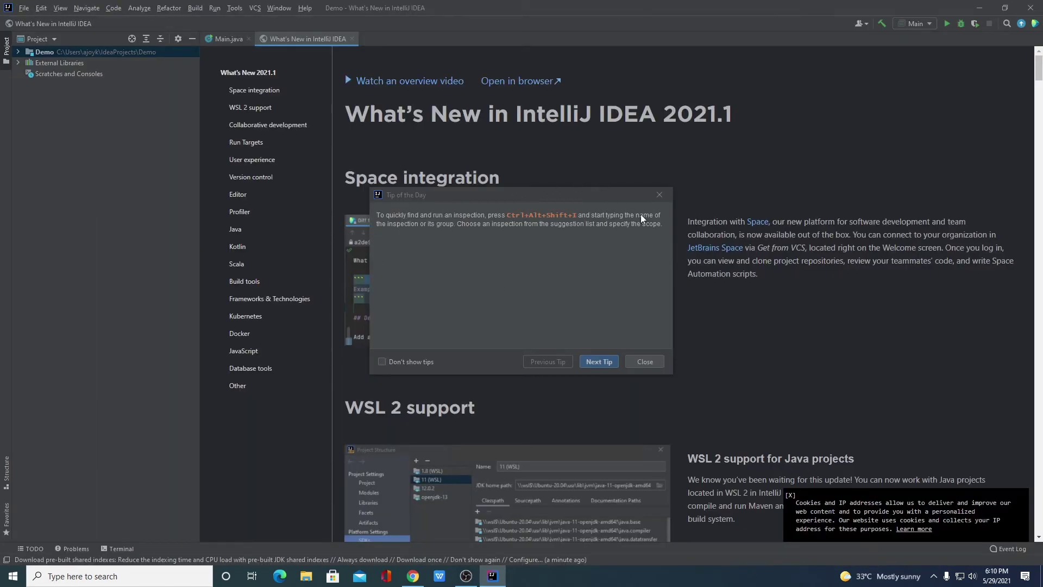
Step: Look through a few tips in the Tip of the Day dialog and close it
click(611, 363)
click(610, 364)
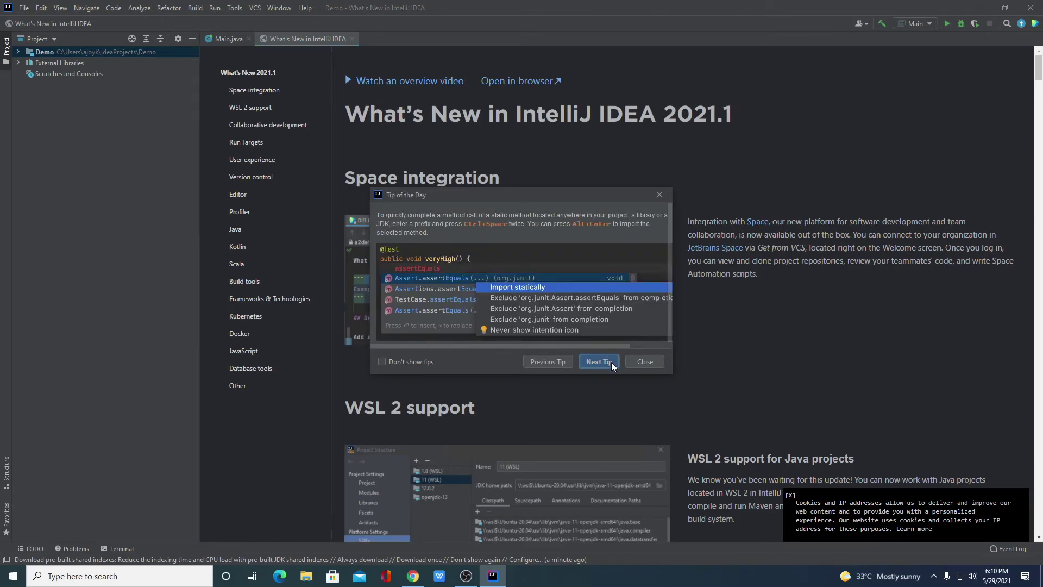
click(646, 362)
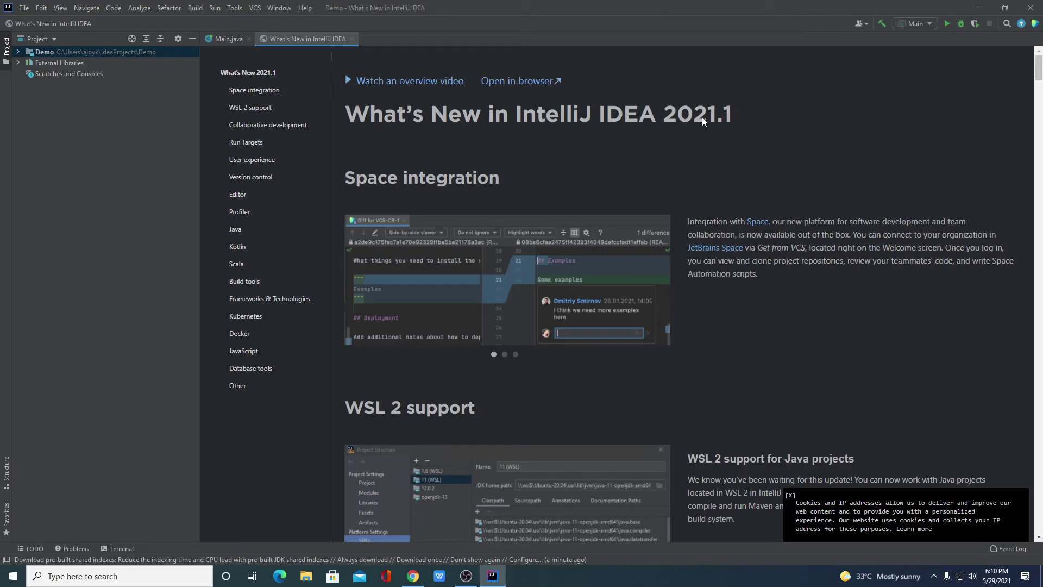
Step: Skim the What's New in IntelliJ IDEA page and close it so that Main.java is in view
scroll(652, 217, down, 10)
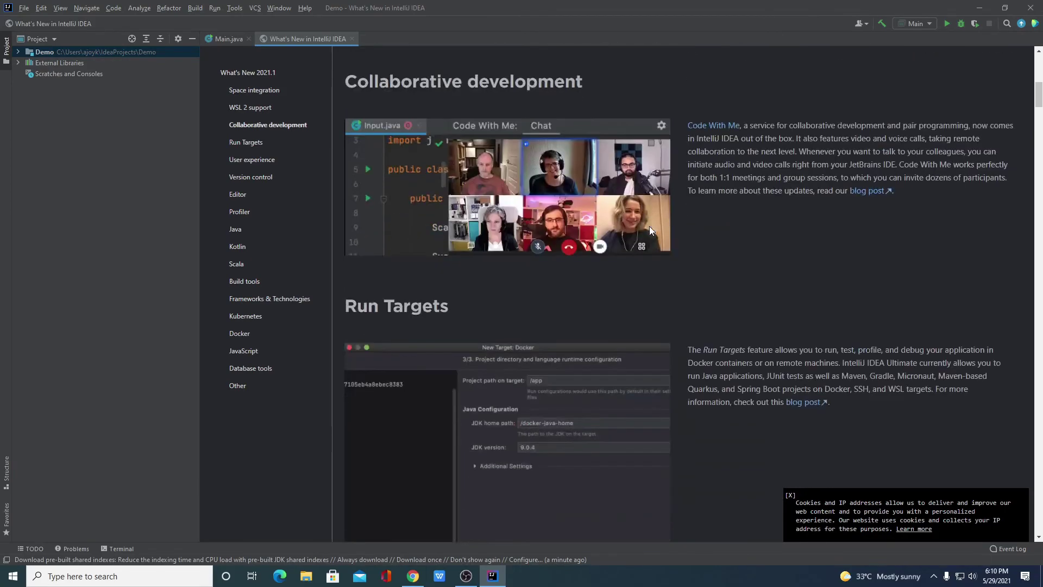
scroll(650, 226, down, 15)
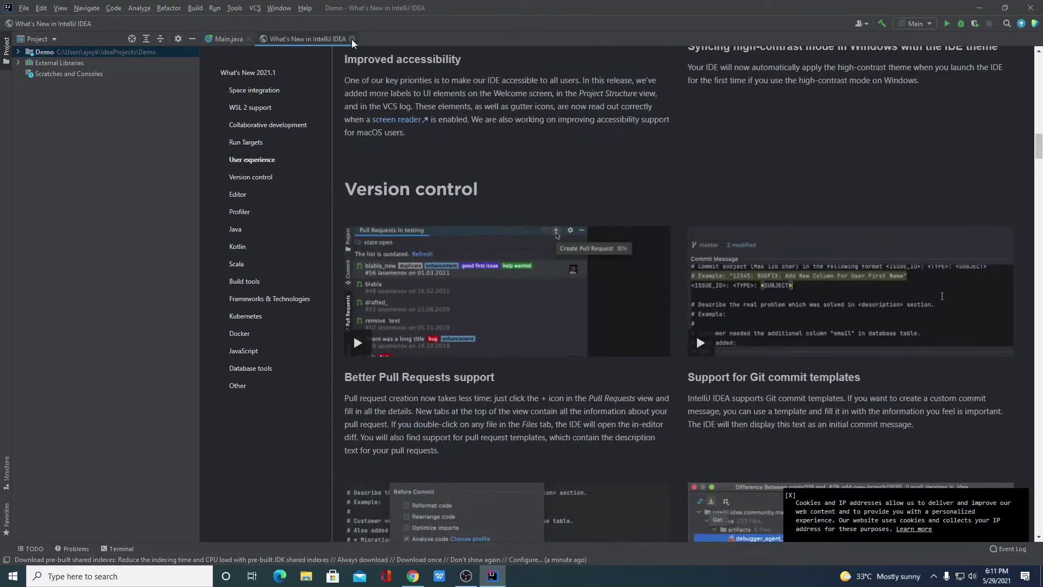
click(353, 39)
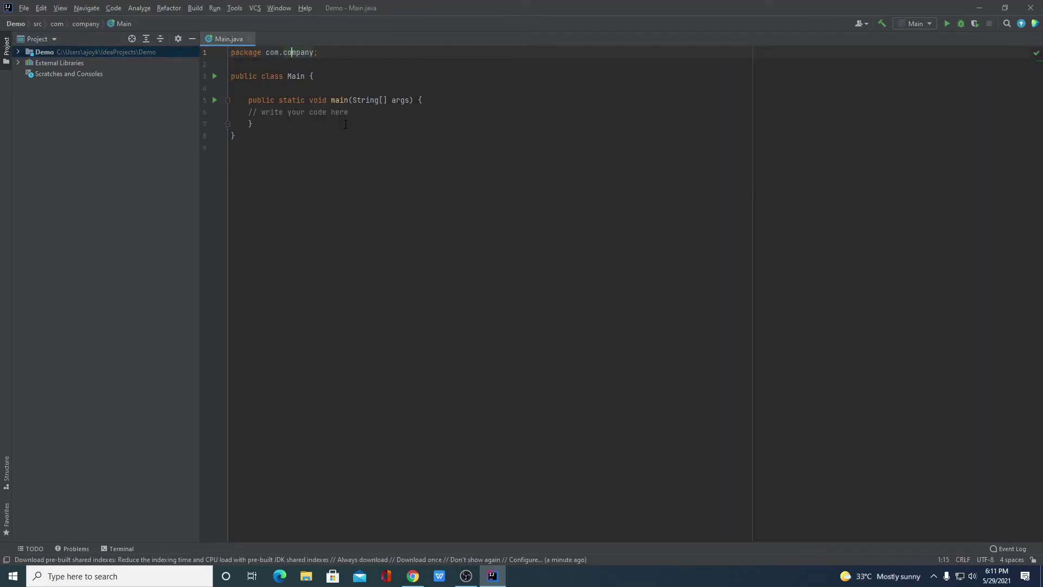
Step: Add the statement System.out.print("Hello World"); inside the main method, below the "write your code here" comment
click(392, 118)
key(Return)
key(Return)
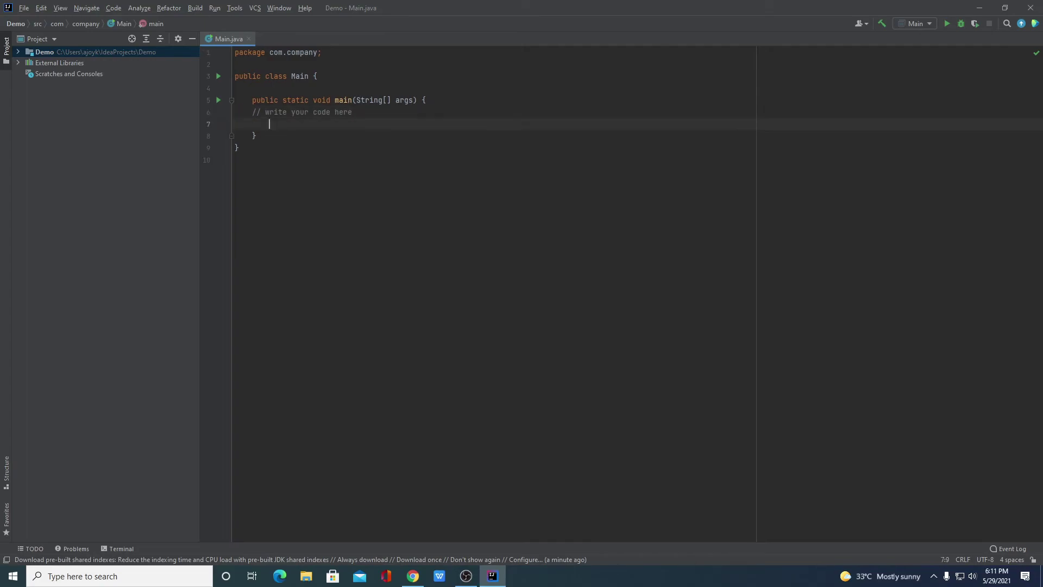
text(Syst)
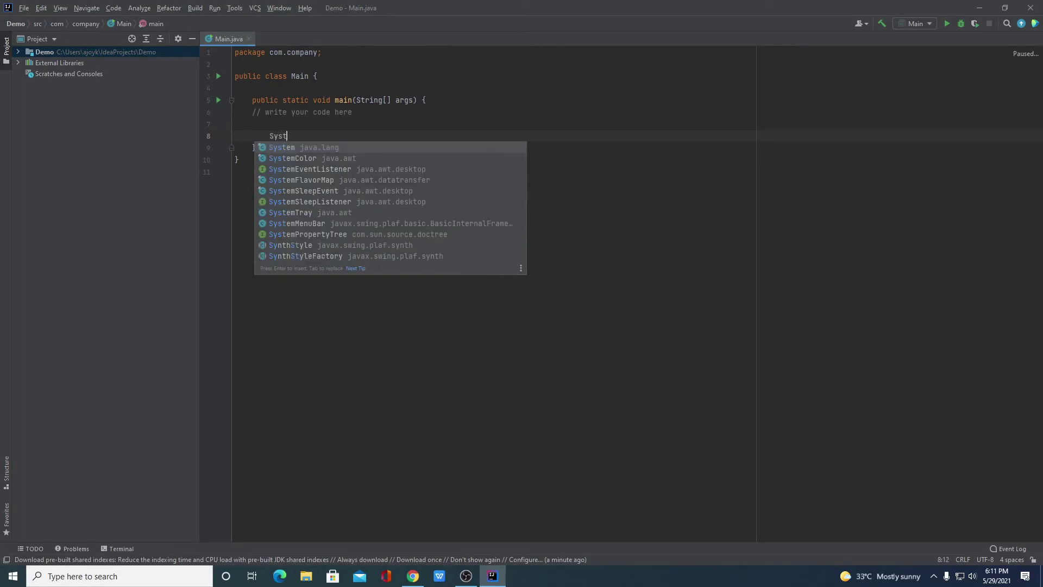
text(em.o)
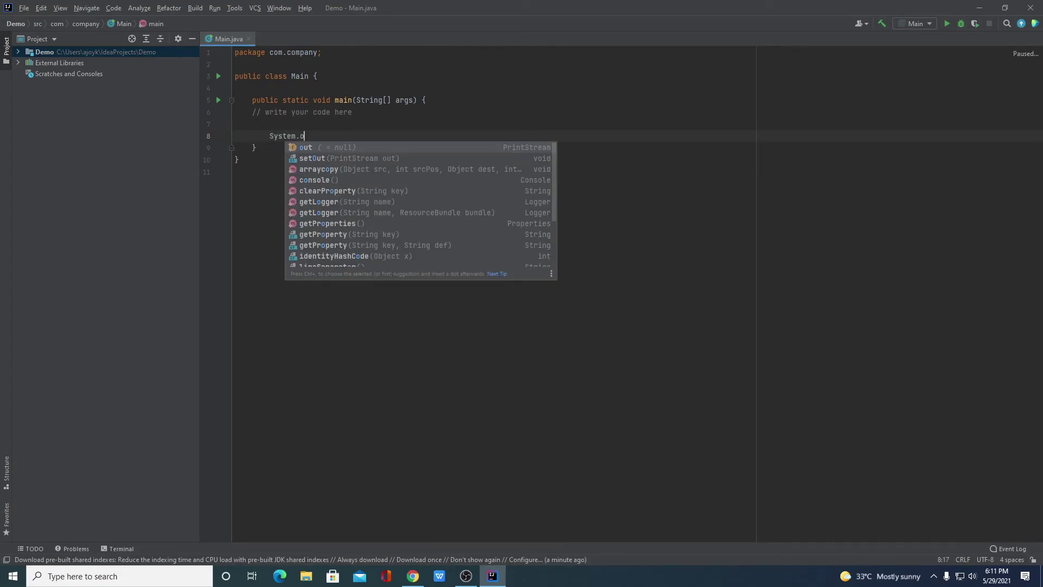
text(ut.print)
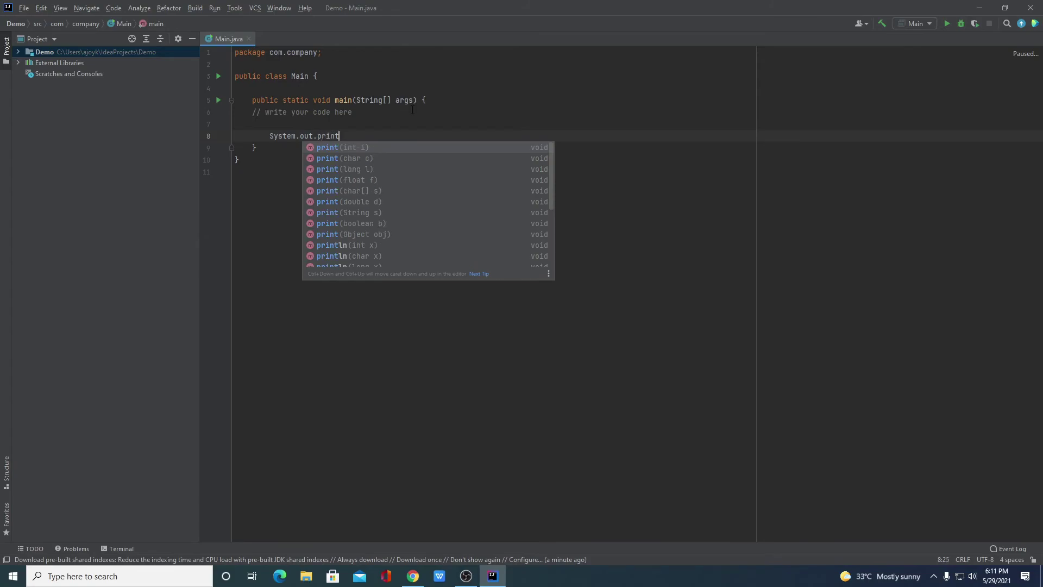
key(Escape)
text(())
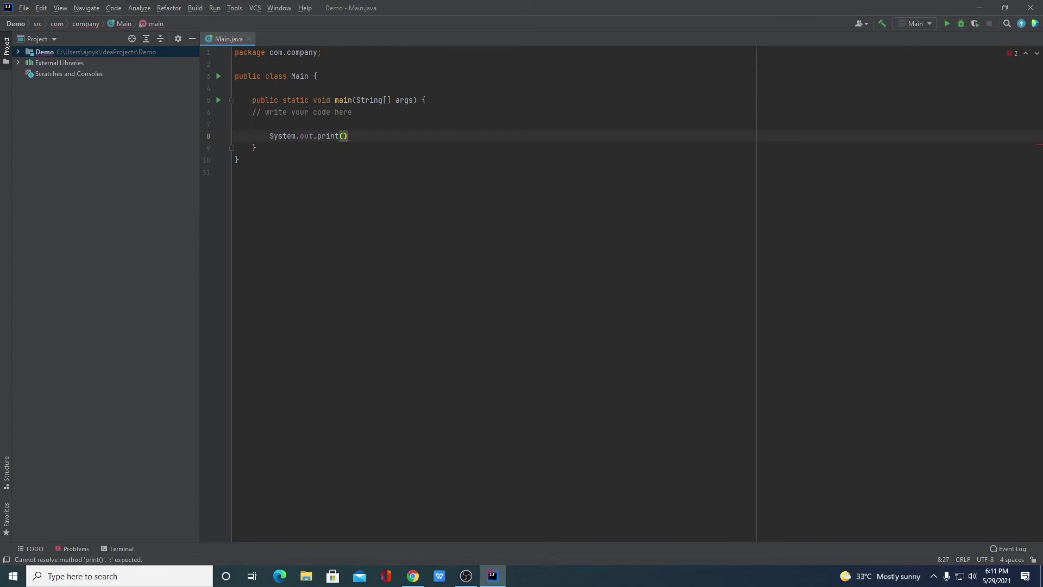
text(;)
key(Left)
key(Left)
text("Hello World)
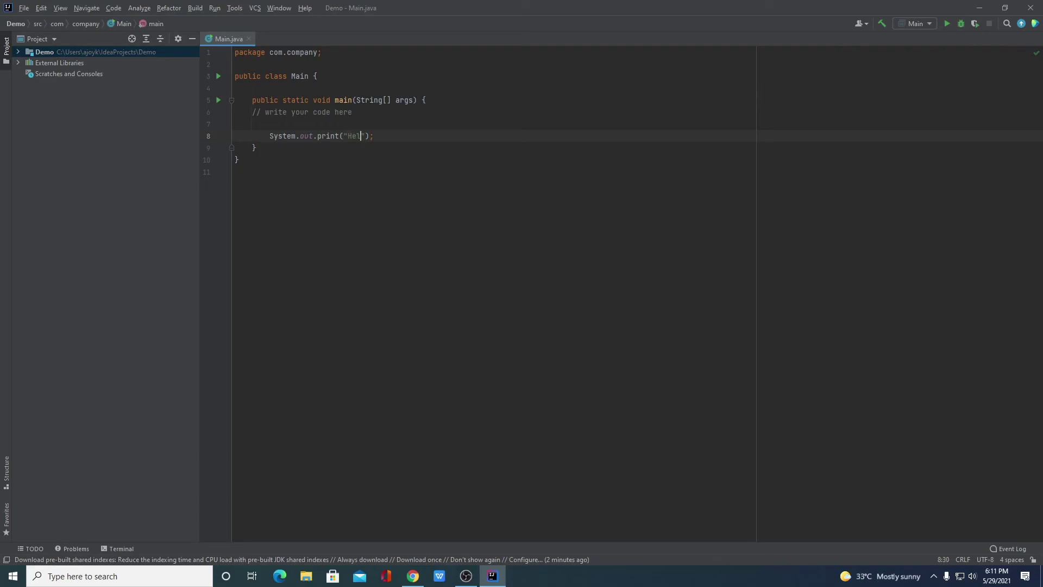
click(480, 137)
Step: Save all files, then run Main and check its printed line in the run output
click(24, 8)
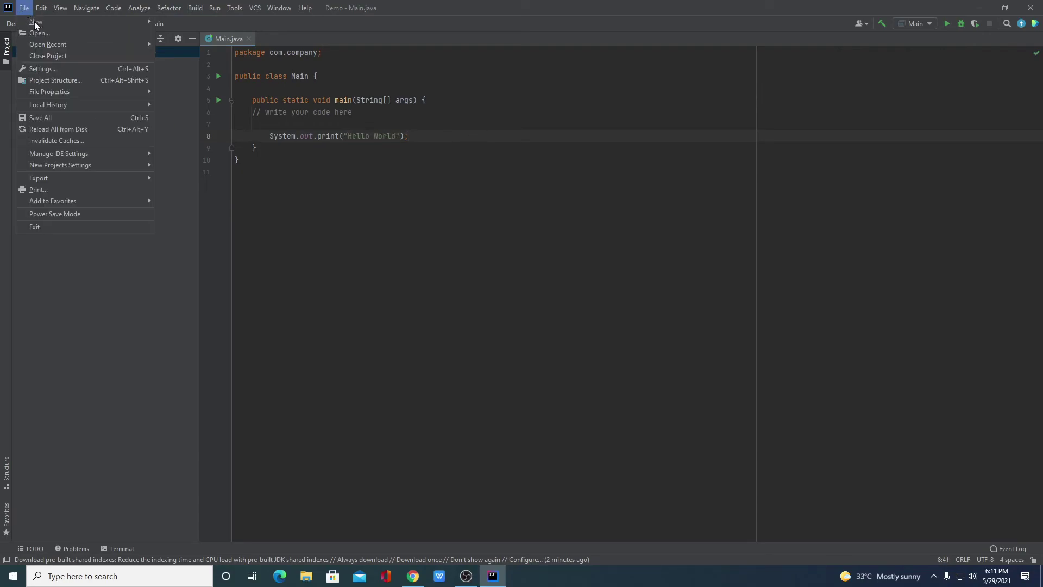
click(65, 118)
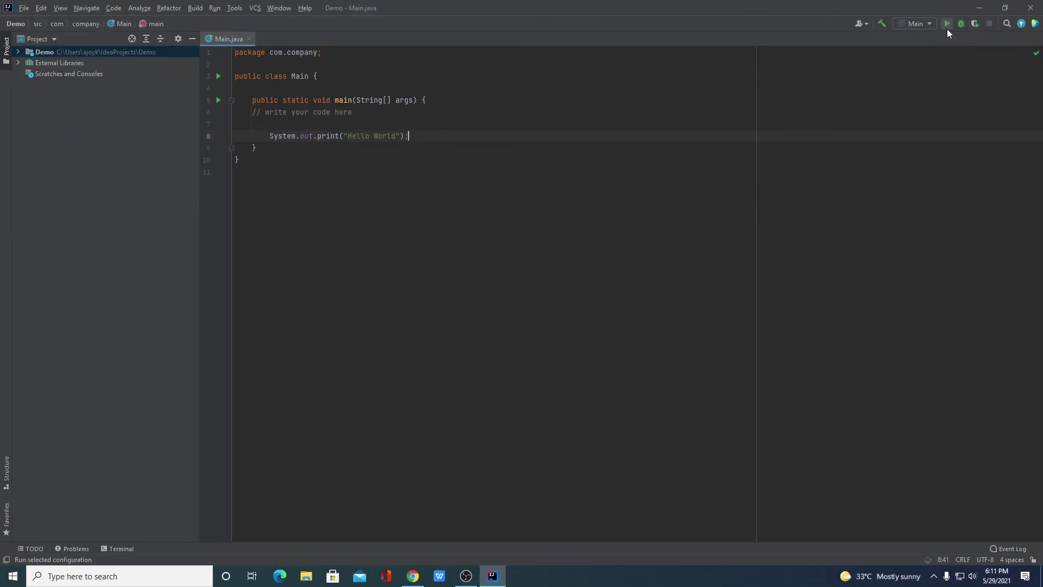
click(946, 23)
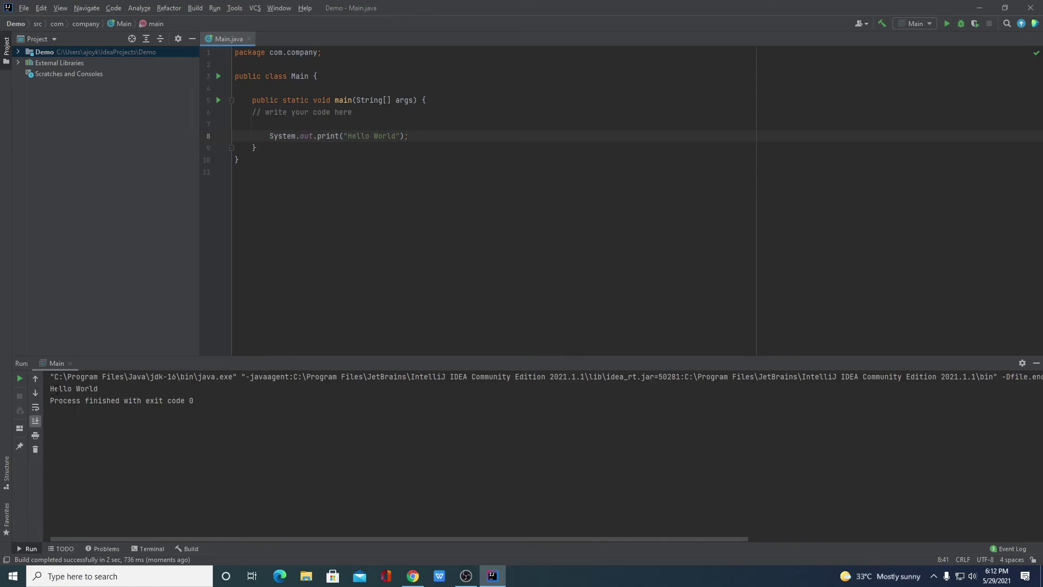
drag(51, 389, 99, 390)
click(418, 210)
Step: Copy the Hello World print statement and paste it on a new line directly below
drag(415, 136, 270, 135)
key(ctrl+c)
click(416, 138)
key(Return)
key(ctrl+v)
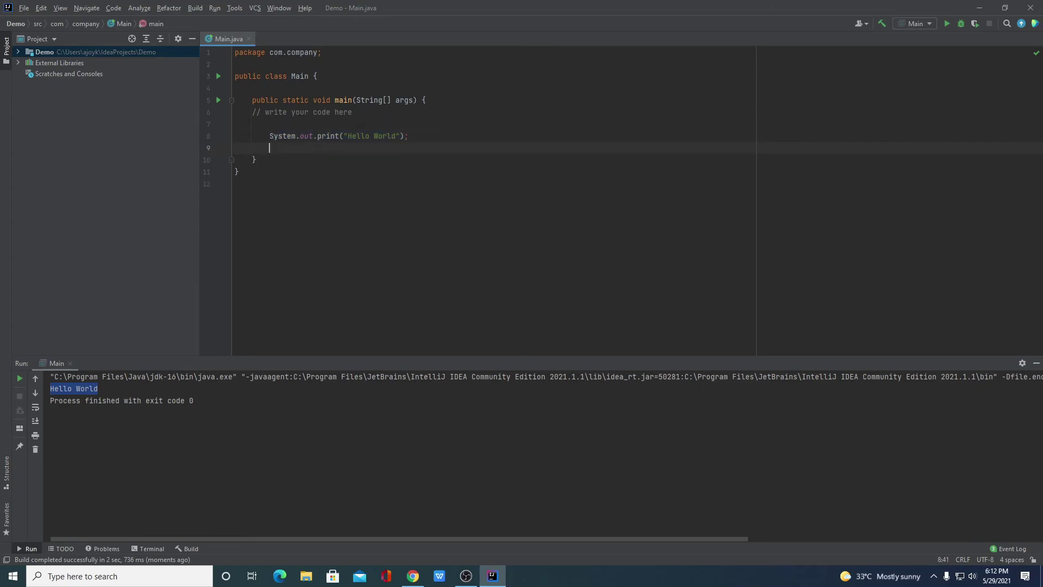
Step: Replace the text in the second print statement with "Thanks for watching the video!"
drag(398, 148, 348, 148)
key(BackSpace)
text(Thank)
text(s for watching the vide)
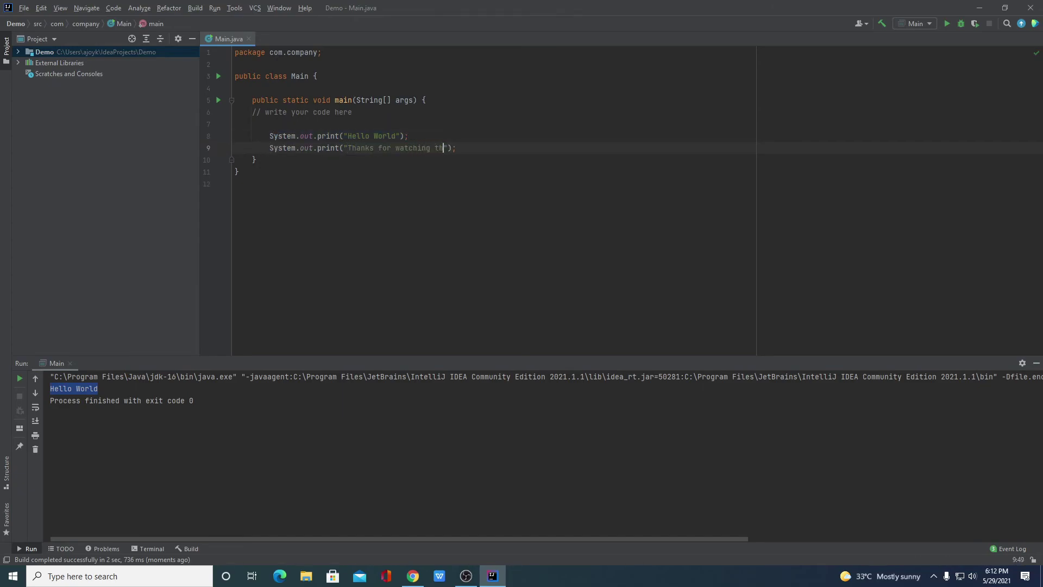
text(o!)
Step: Save the edited code and run Main again to check how both texts are printed
click(24, 7)
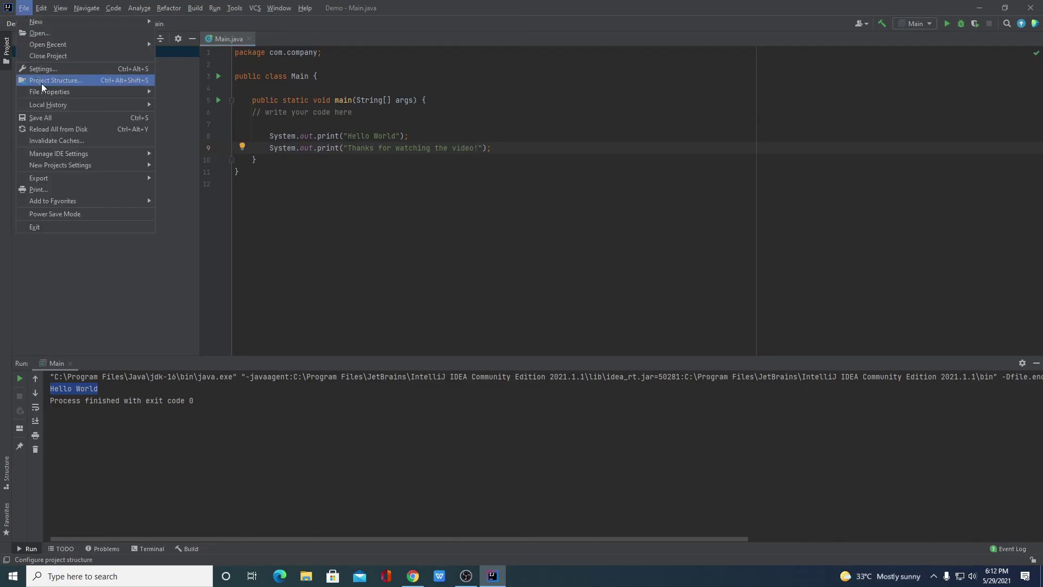
click(68, 123)
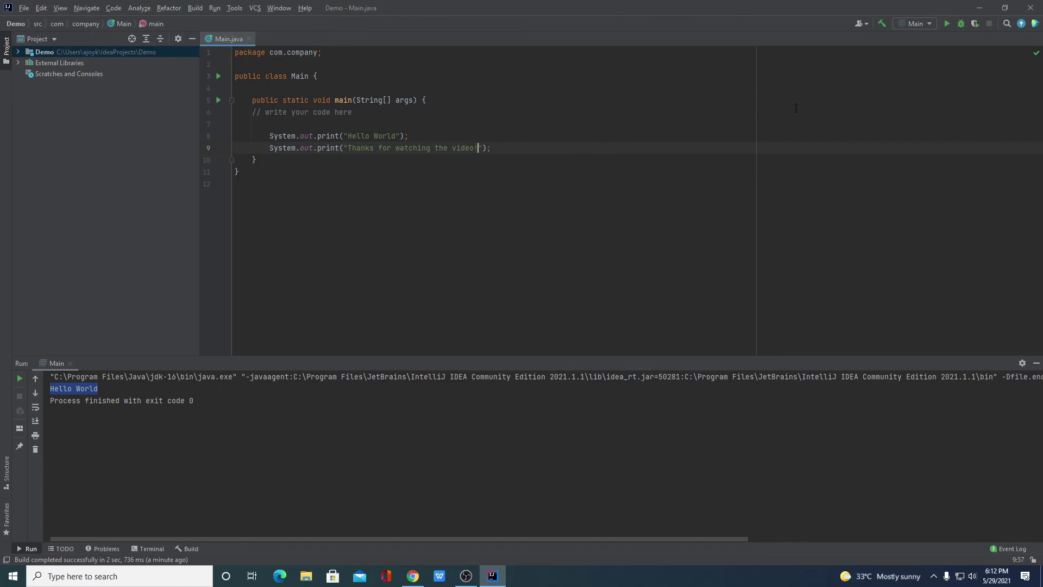
click(949, 24)
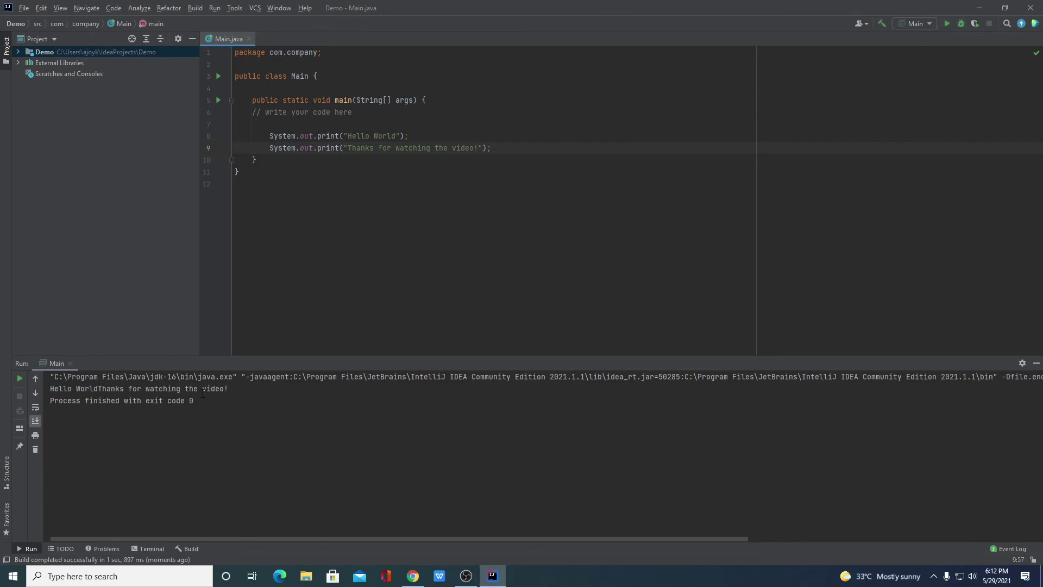
drag(76, 390, 125, 389)
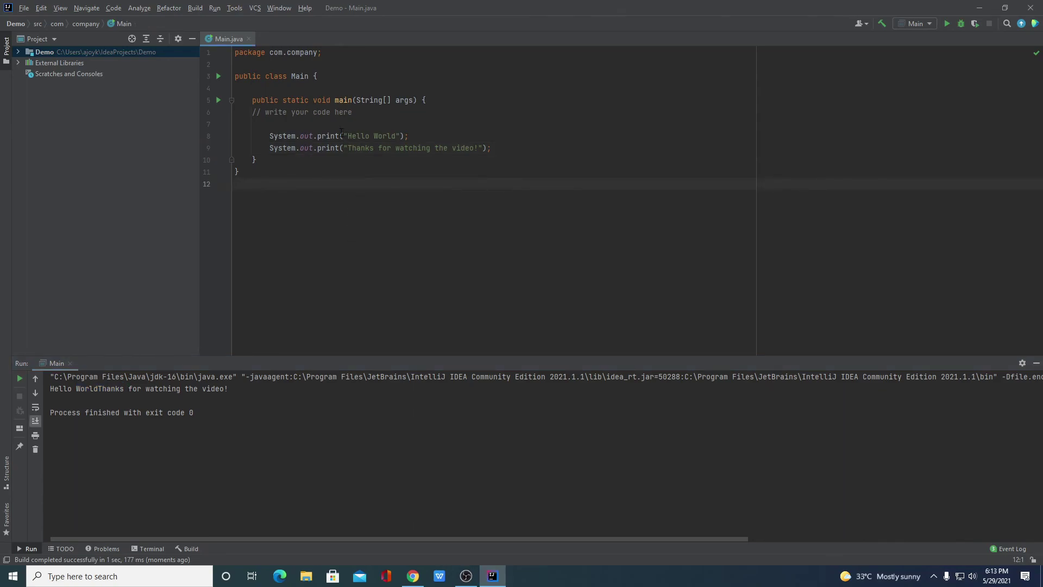
Step: Change the Hello World statement from print to println and save all files
click(341, 134)
text(ln)
click(24, 9)
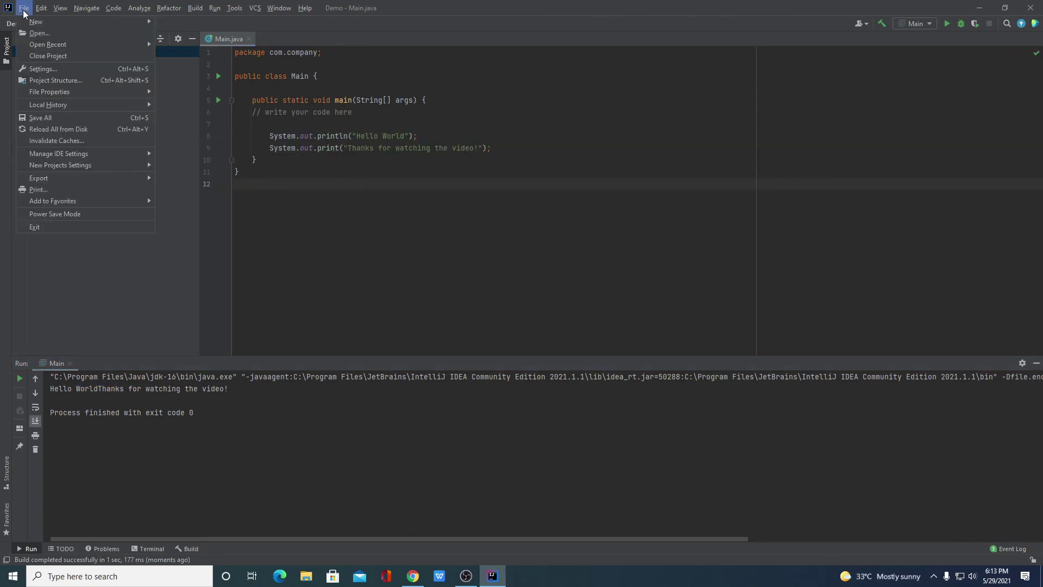
click(40, 117)
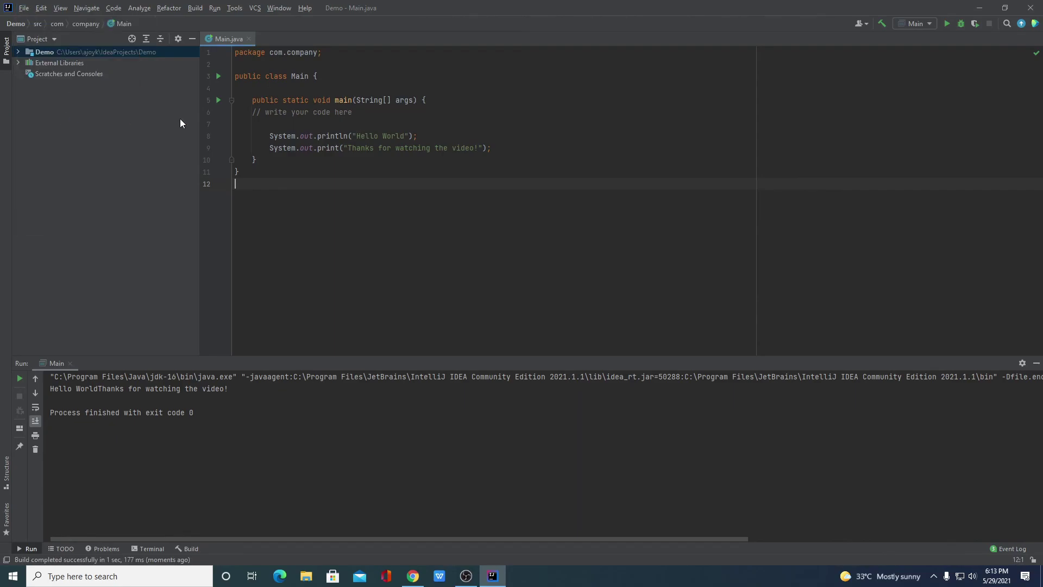
Step: Run Main with the println change, check the printed lines and restore the maximized window to its smaller size
click(948, 27)
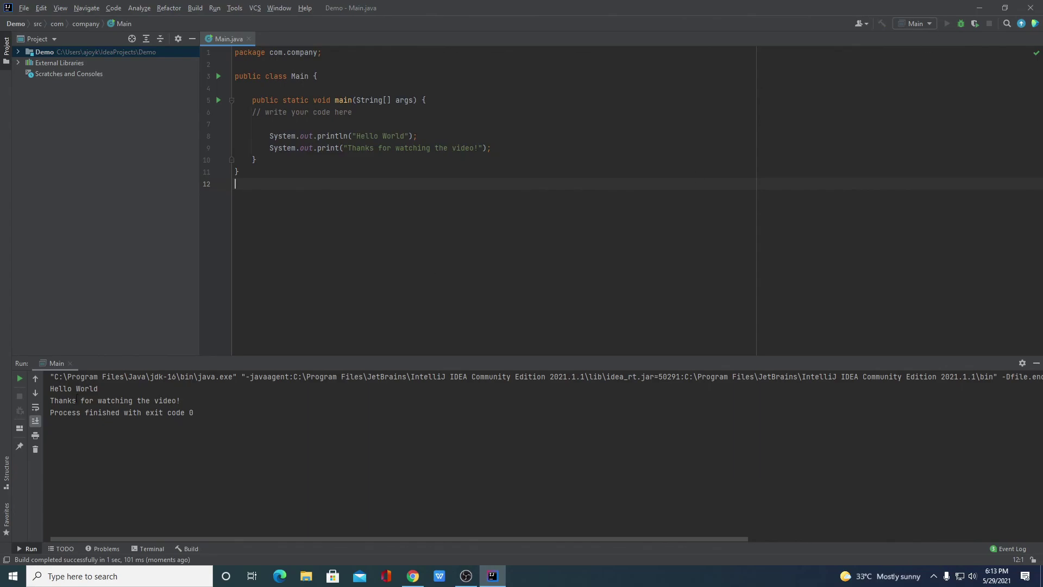
drag(104, 390, 181, 402)
click(181, 403)
click(1005, 7)
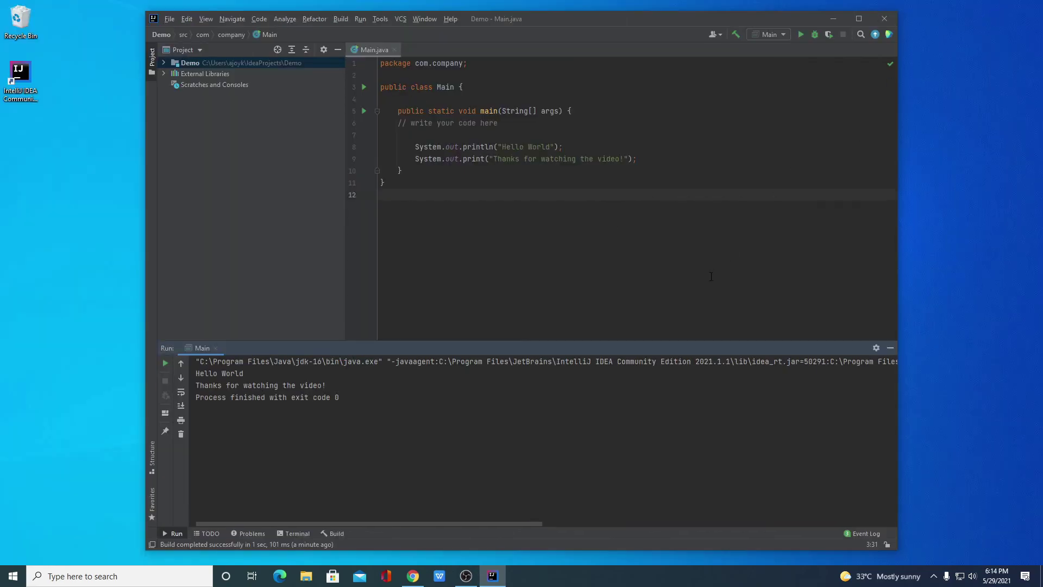